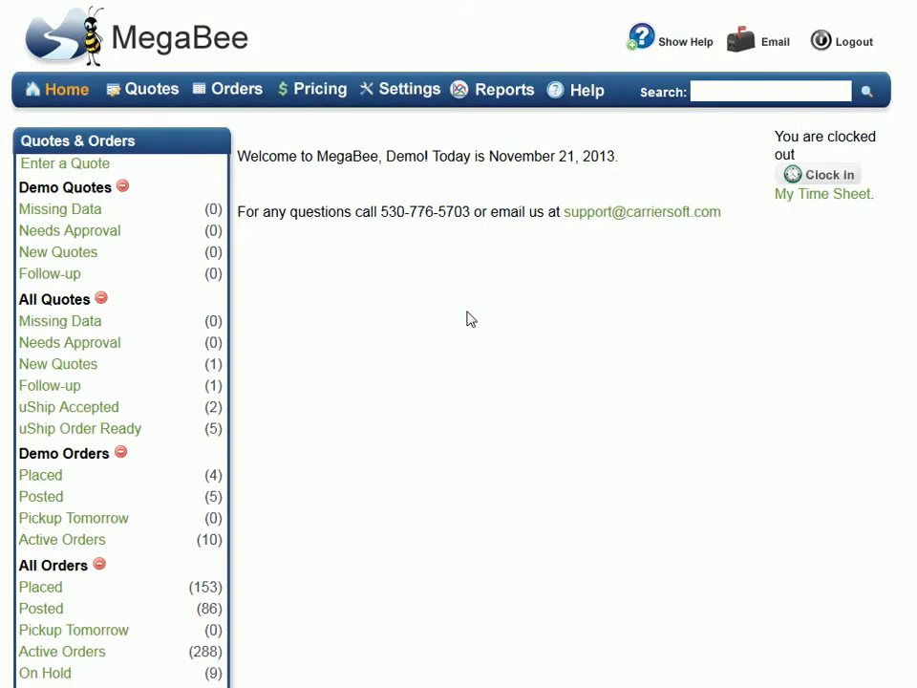
Go from the Pricing overview to the saved locations list
left_click(321, 100)
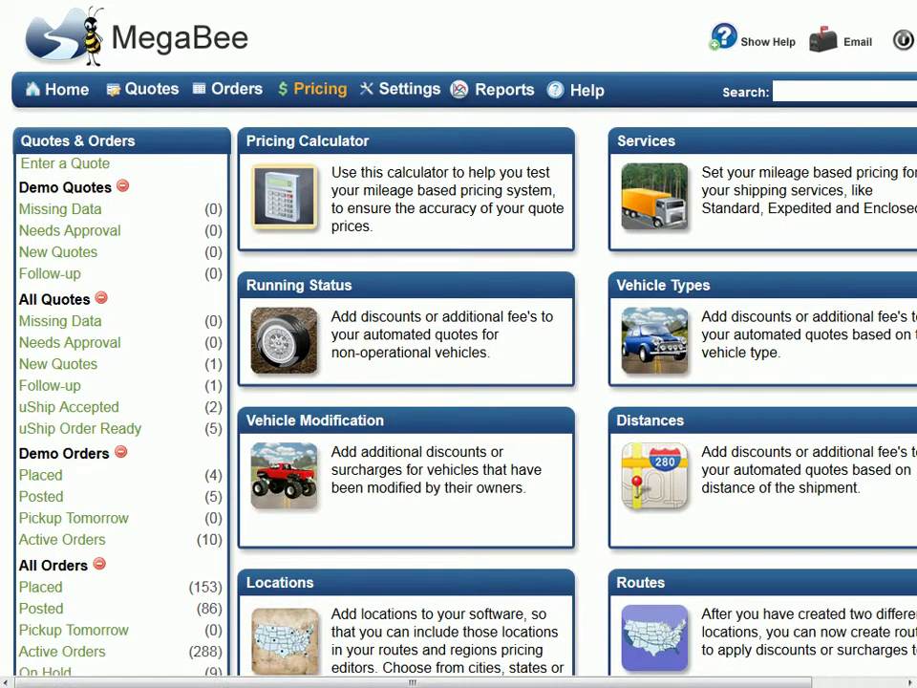
scroll(657, 111, "down", 3)
scroll(458, 344, "down", 4)
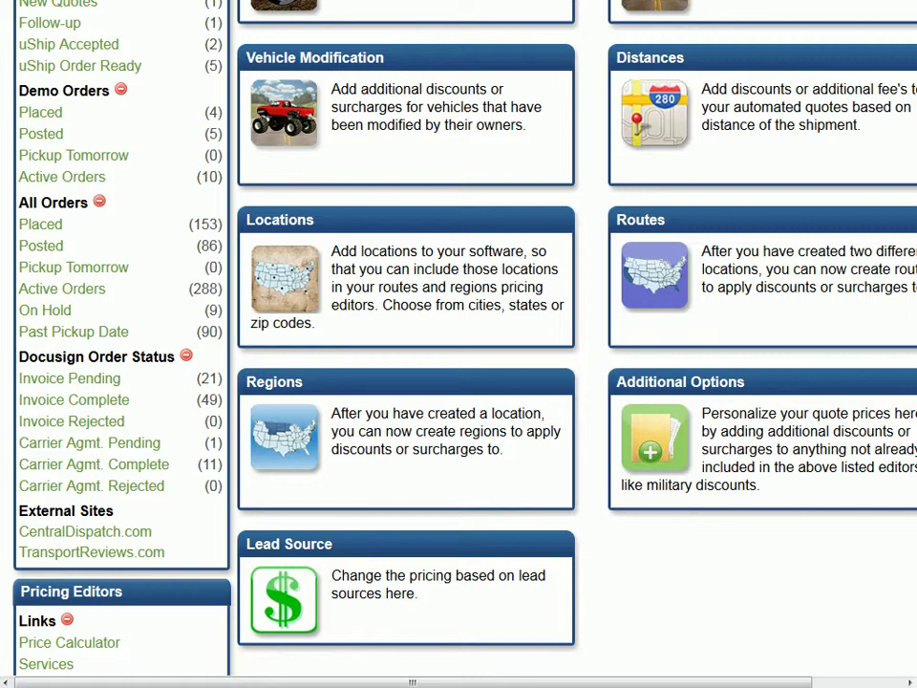
left_click(303, 225)
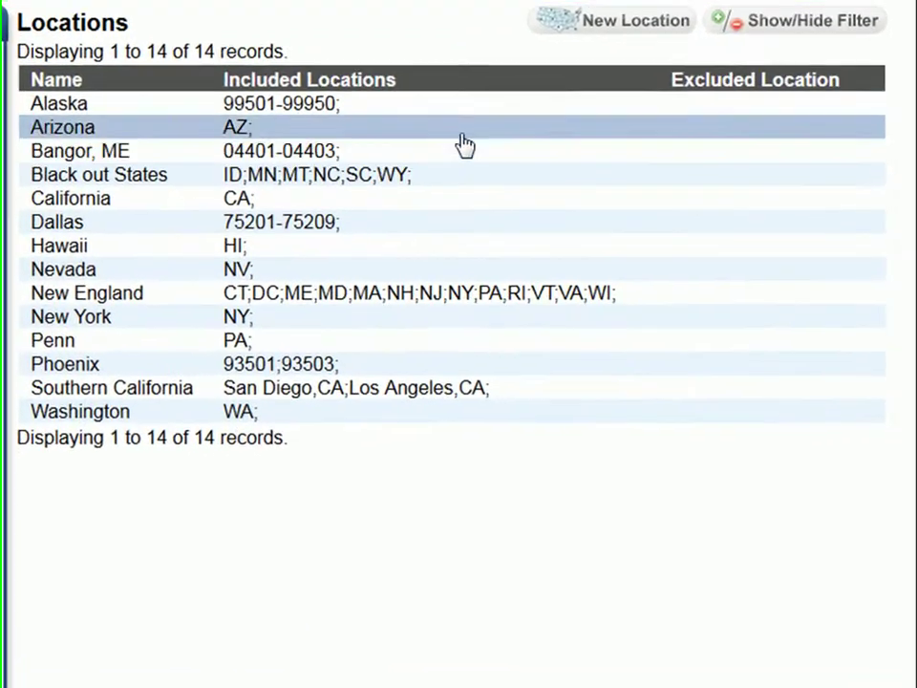
Create a location named Florida that includes the state of Florida, and save it
left_click(581, 23)
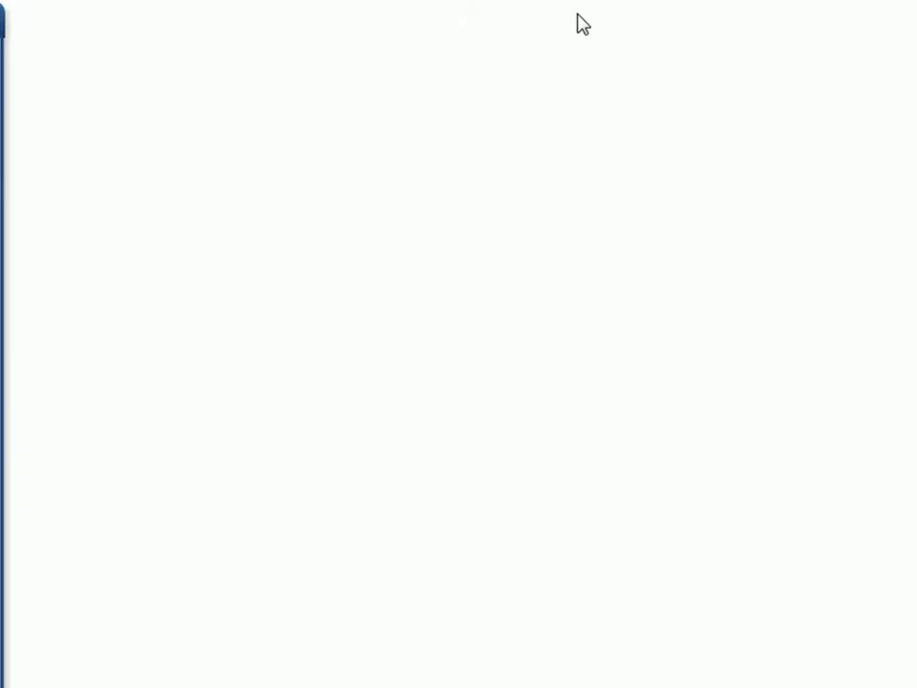
left_click(235, 49)
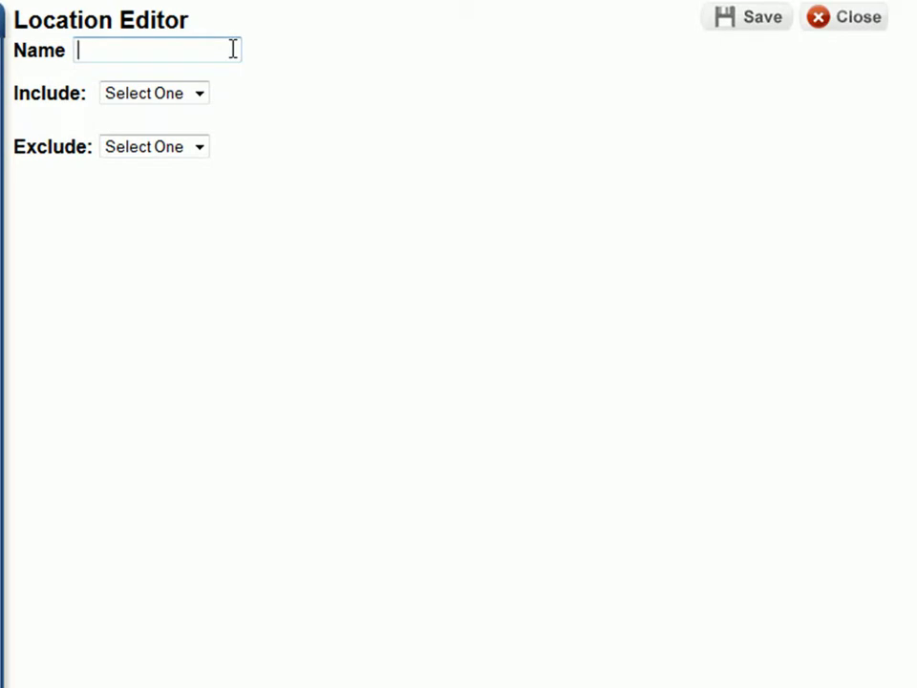
type("f")
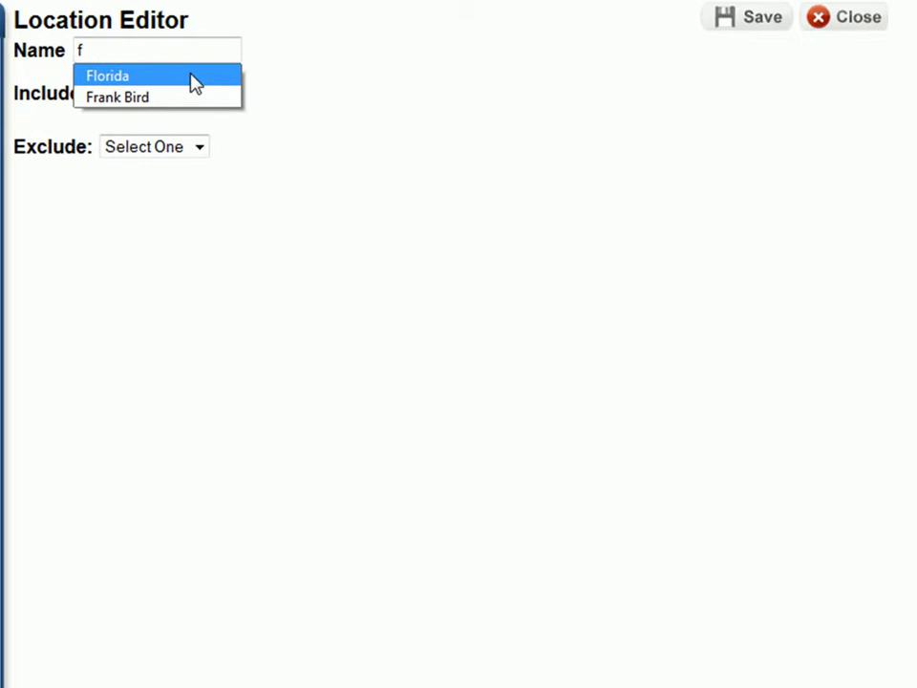
left_click(192, 77)
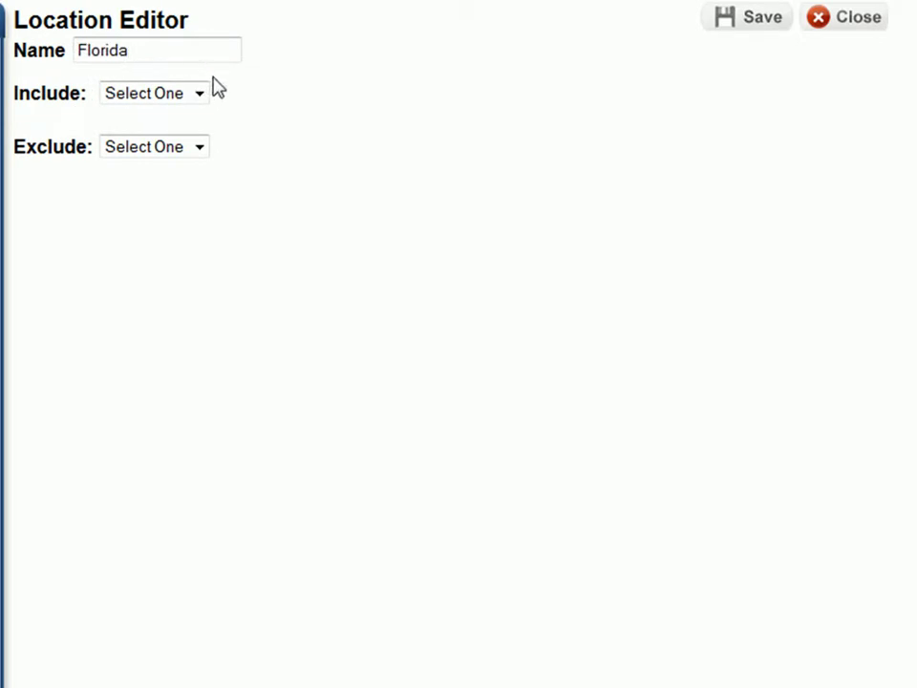
left_click(202, 90)
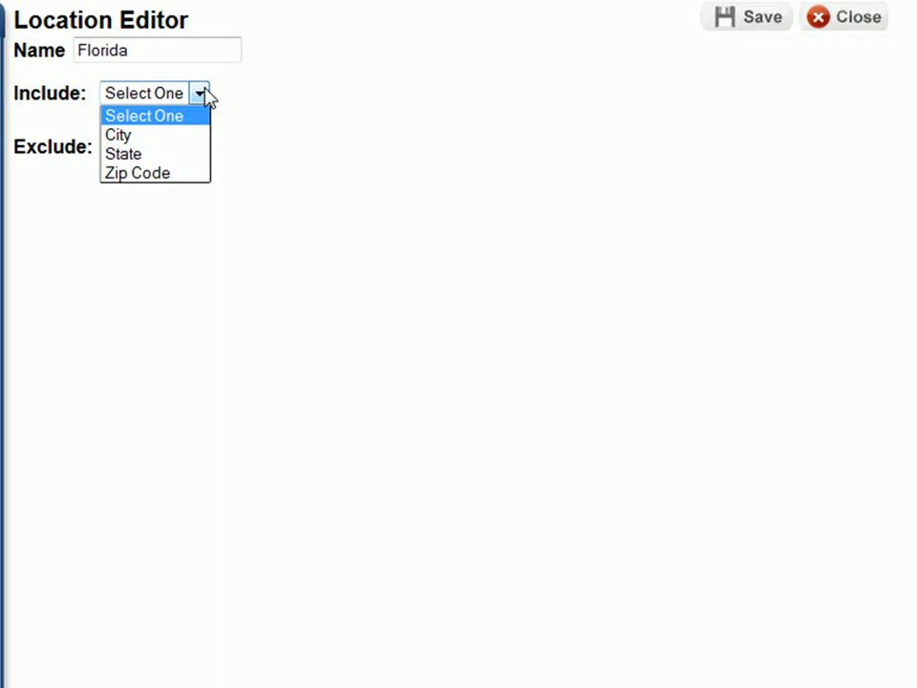
left_click(154, 155)
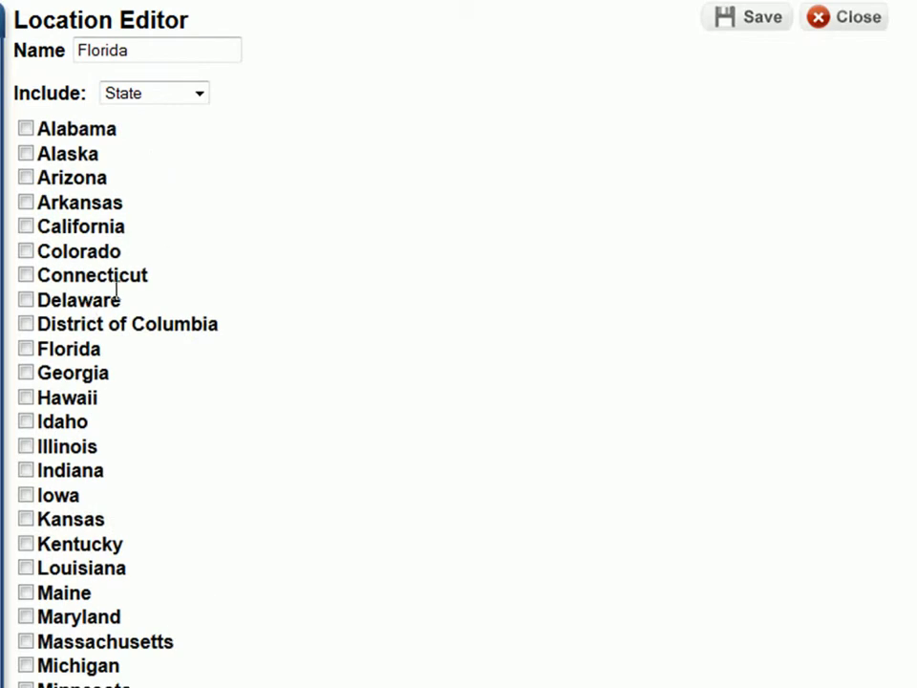
left_click(26, 349)
left_click(748, 21)
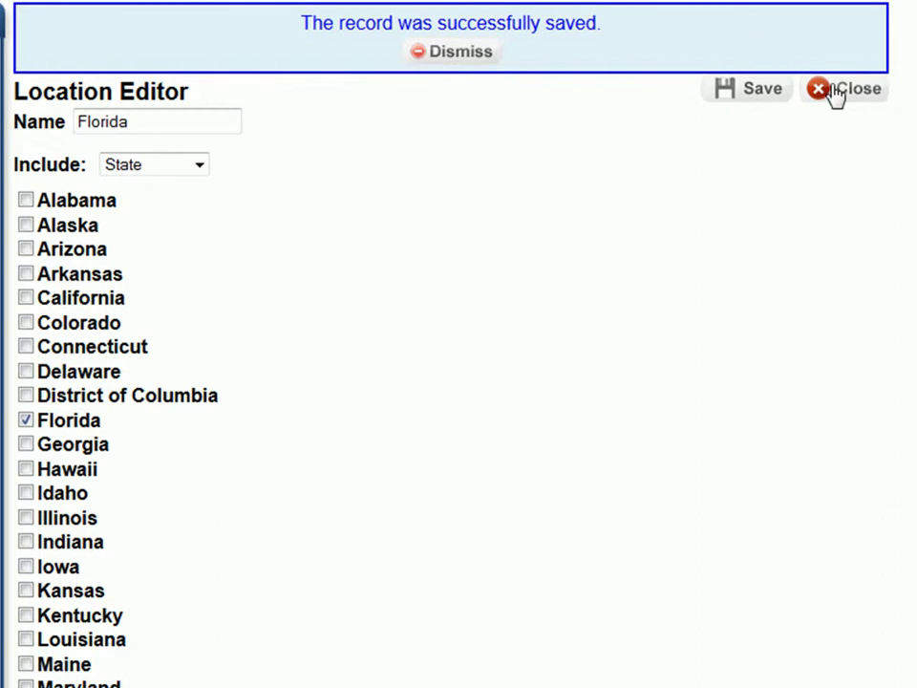
left_click(834, 92)
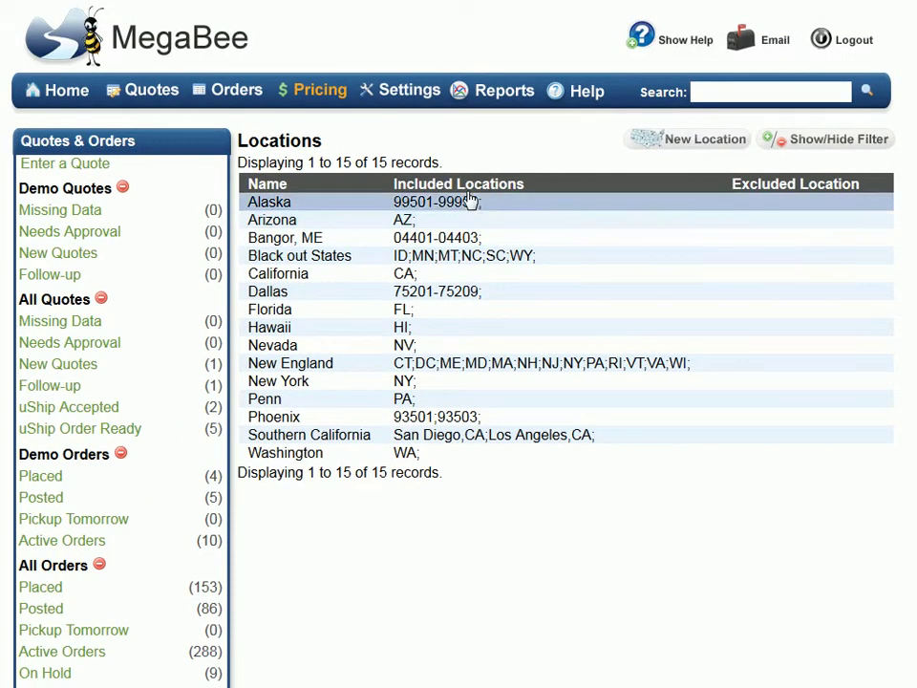
Go back to the Pricing overview and open the pricing routes list
left_click(316, 96)
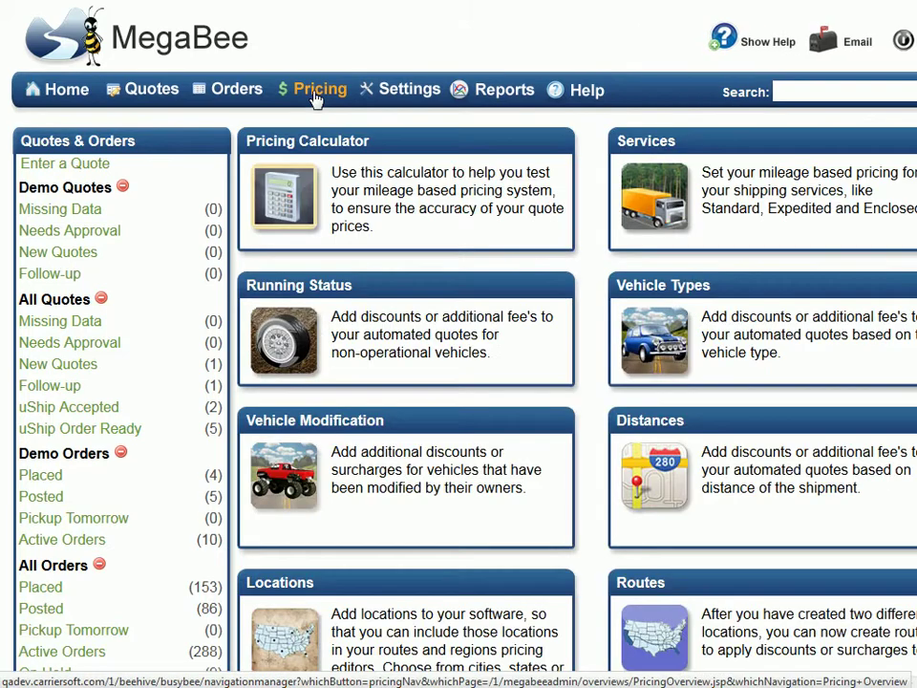
scroll(459, 344, "down", 4)
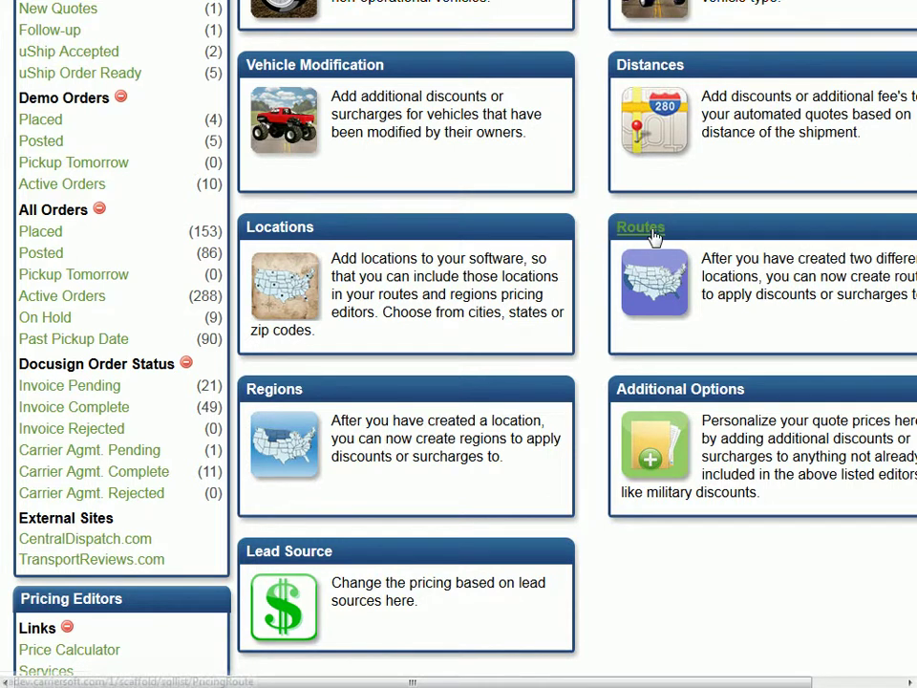
left_click(640, 227)
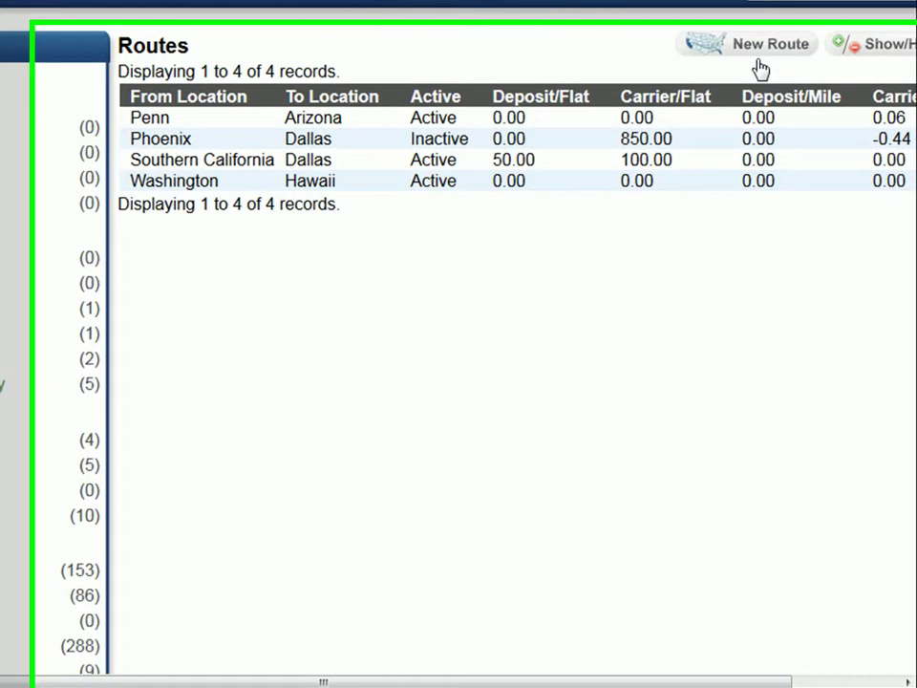
Add a New York to Florida route at 0.03 carrier per mile and save it
left_click(755, 28)
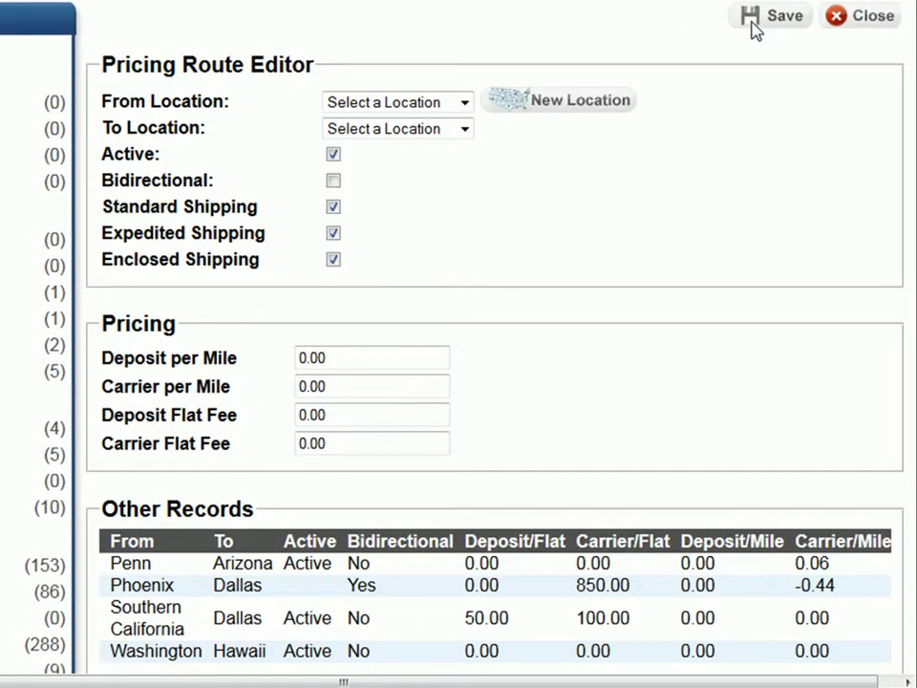
left_click(464, 101)
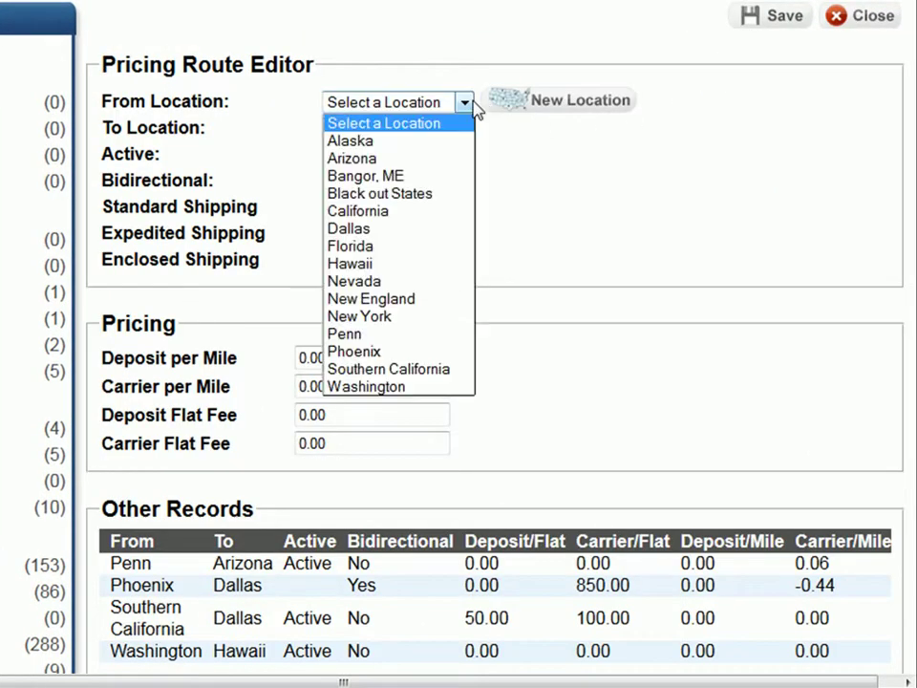
left_click(444, 317)
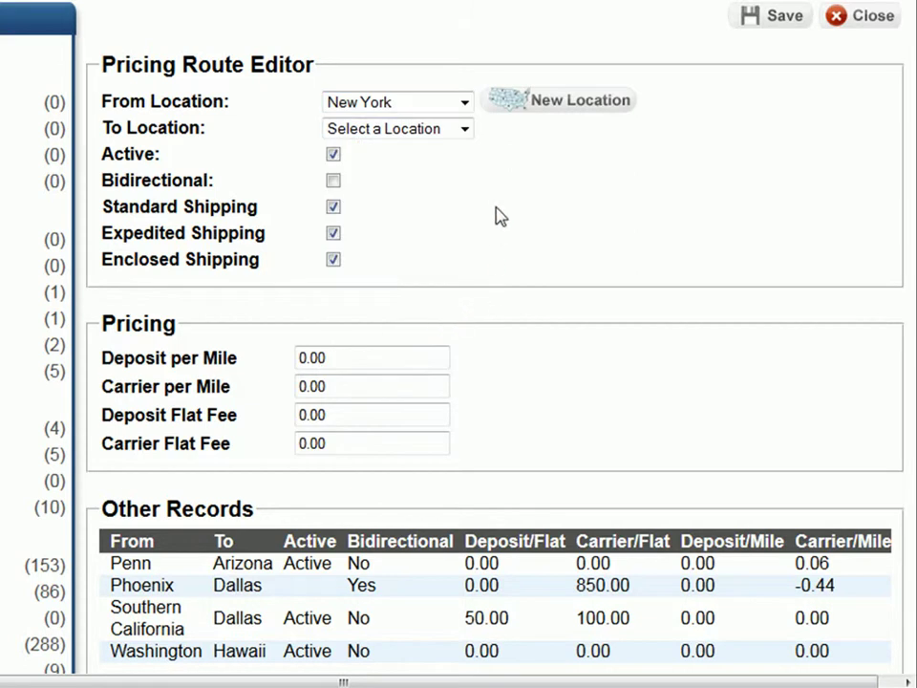
left_click(465, 129)
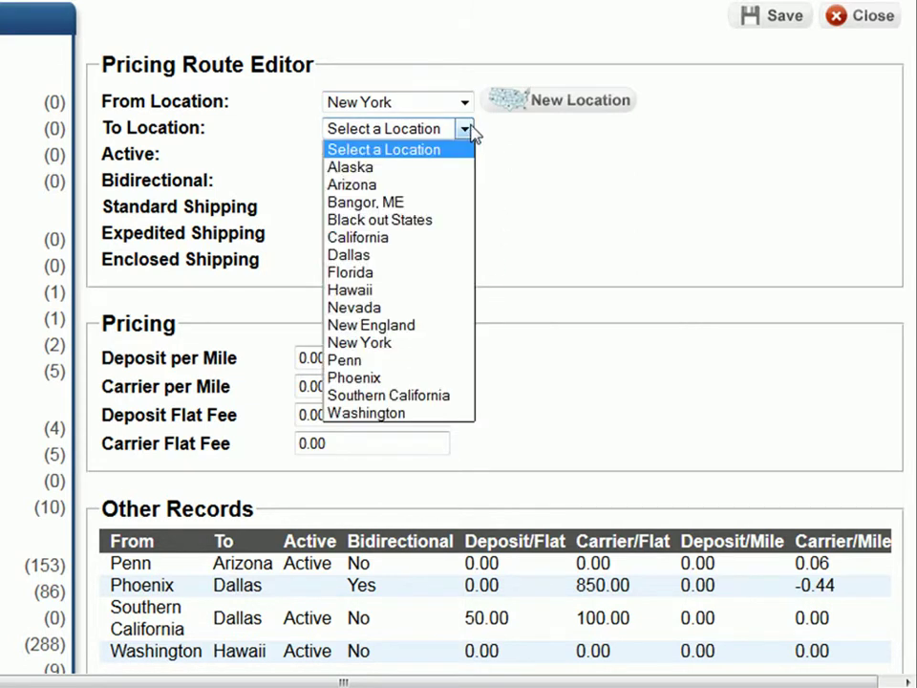
left_click(428, 275)
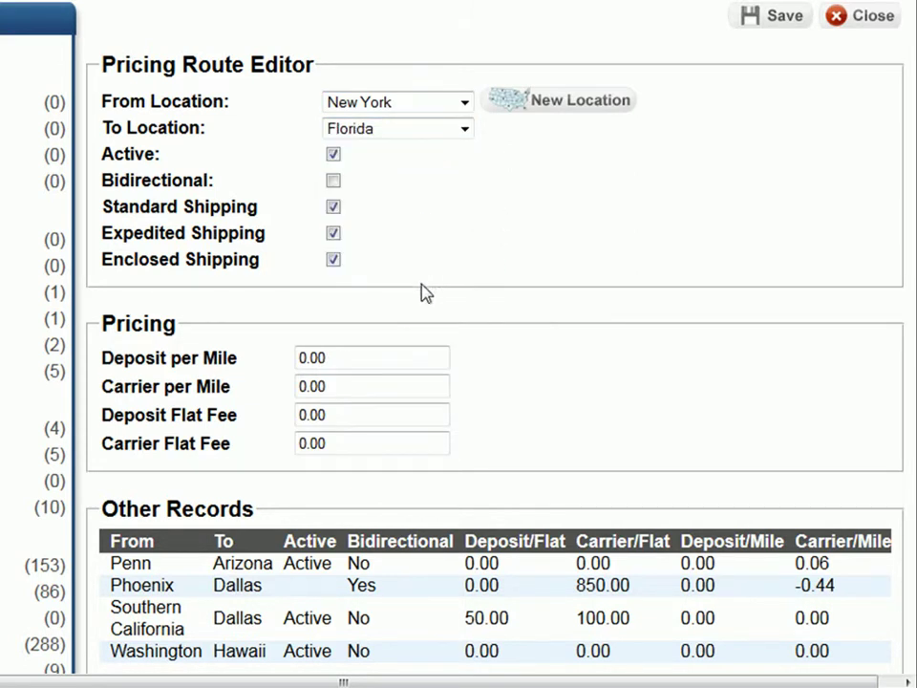
left_click_drag(356, 383, 262, 374)
type("0.03")
left_click(775, 17)
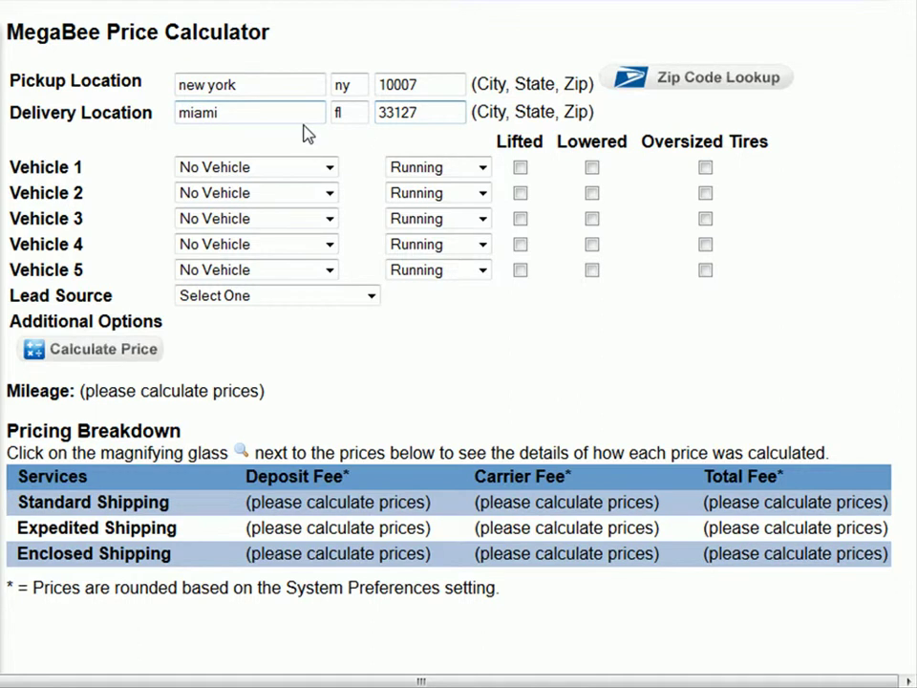
Price a medium car New York to Miami via Our Company and view the per-mile fee breakdown
left_click(329, 168)
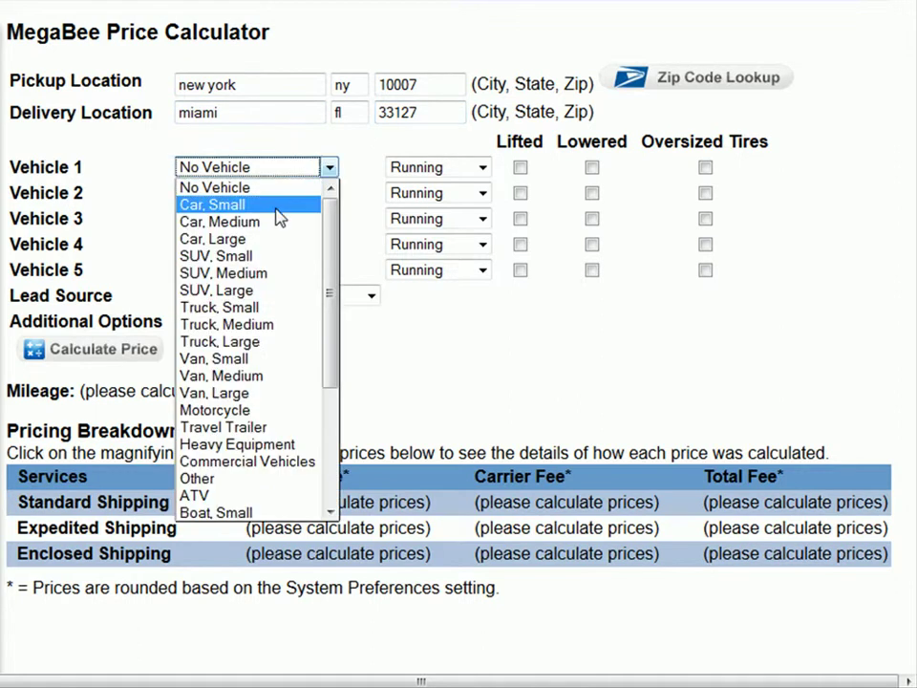
left_click(277, 222)
left_click(282, 295)
left_click(191, 331)
left_click(118, 349)
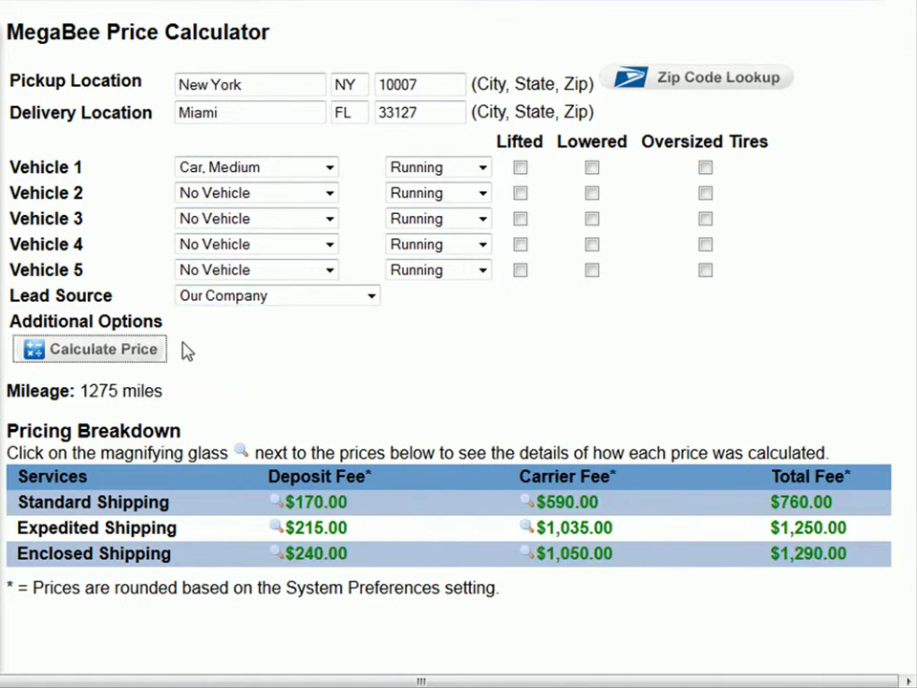
left_click(526, 503)
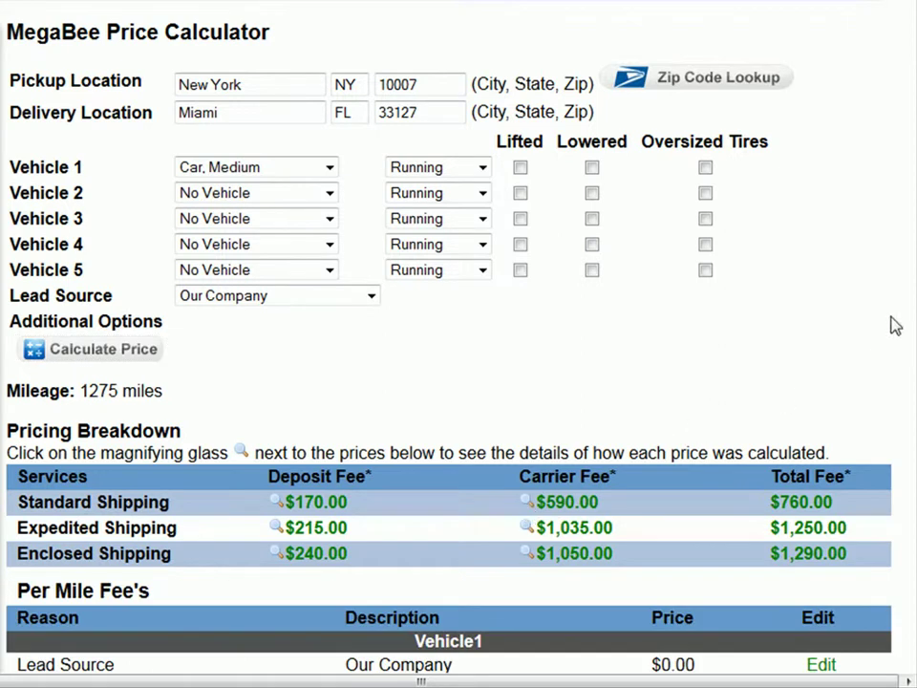
scroll(890, 324, "down", 3)
scroll(458, 344, "down", 6)
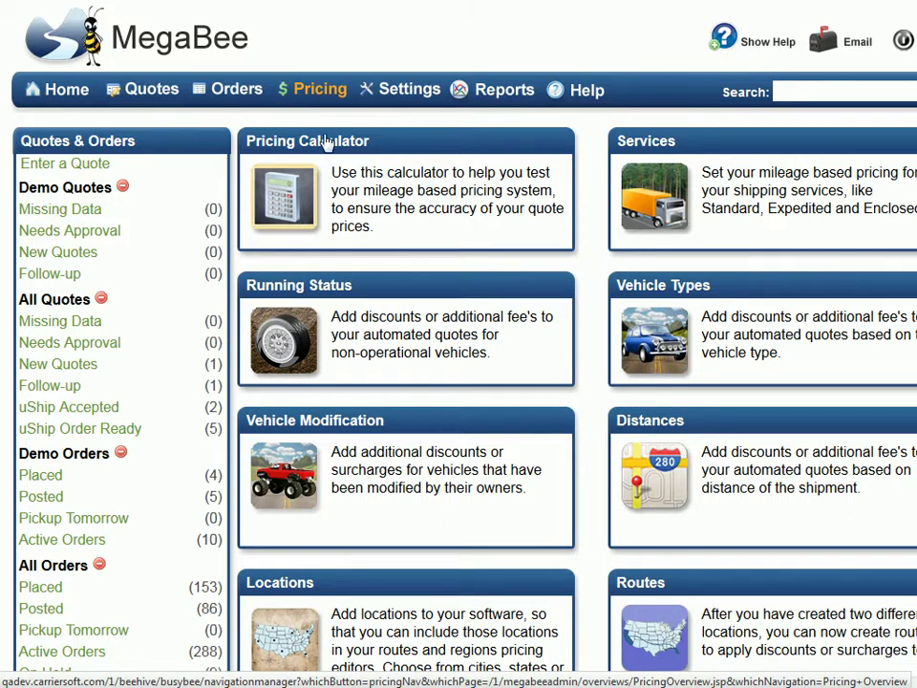
Move from the saved locations list to the pricing regions list
left_click(297, 590)
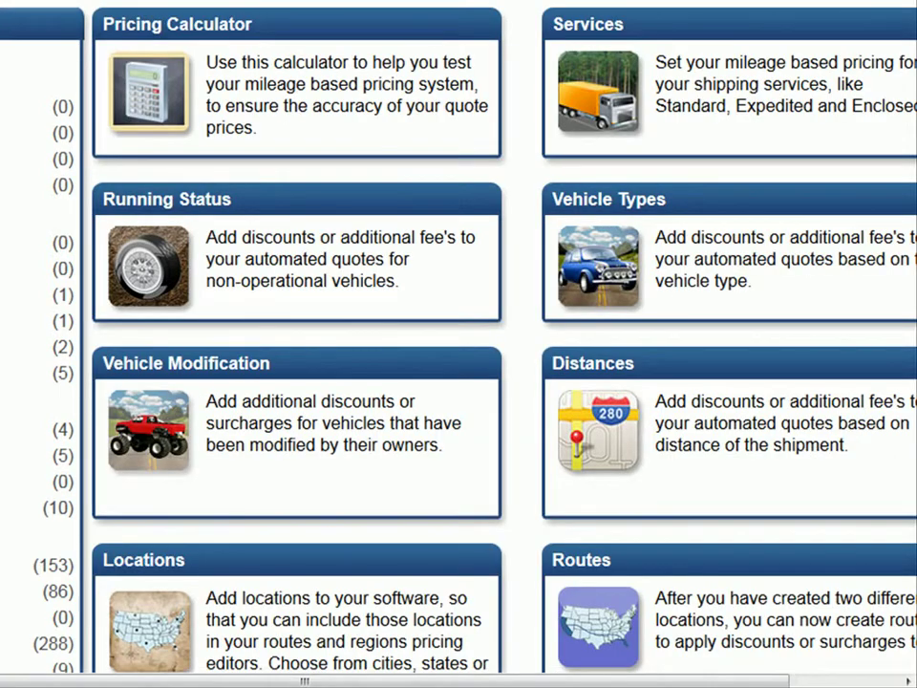
scroll(585, 392, "down", 3)
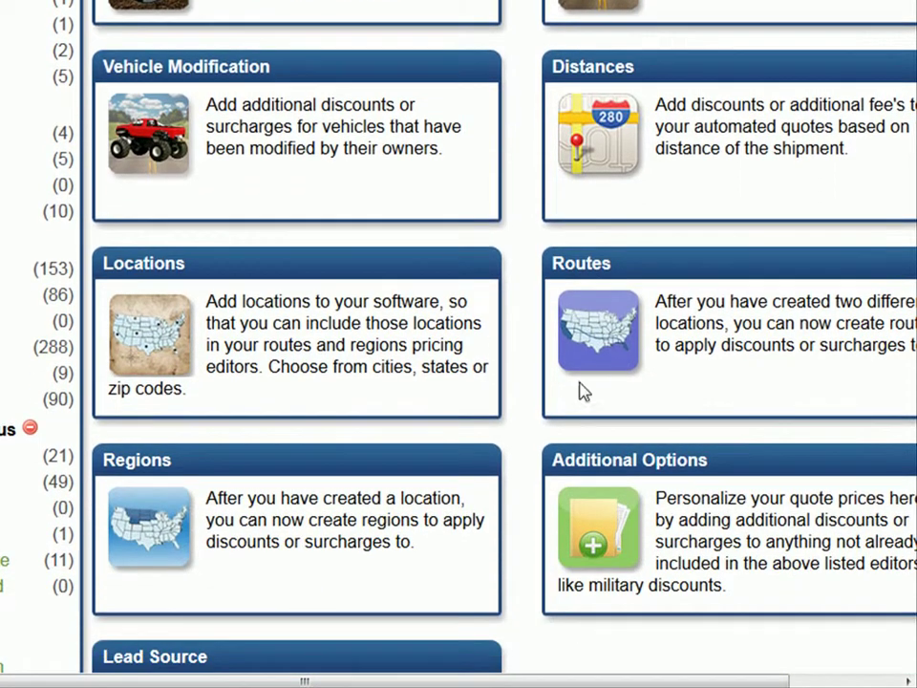
left_click(145, 464)
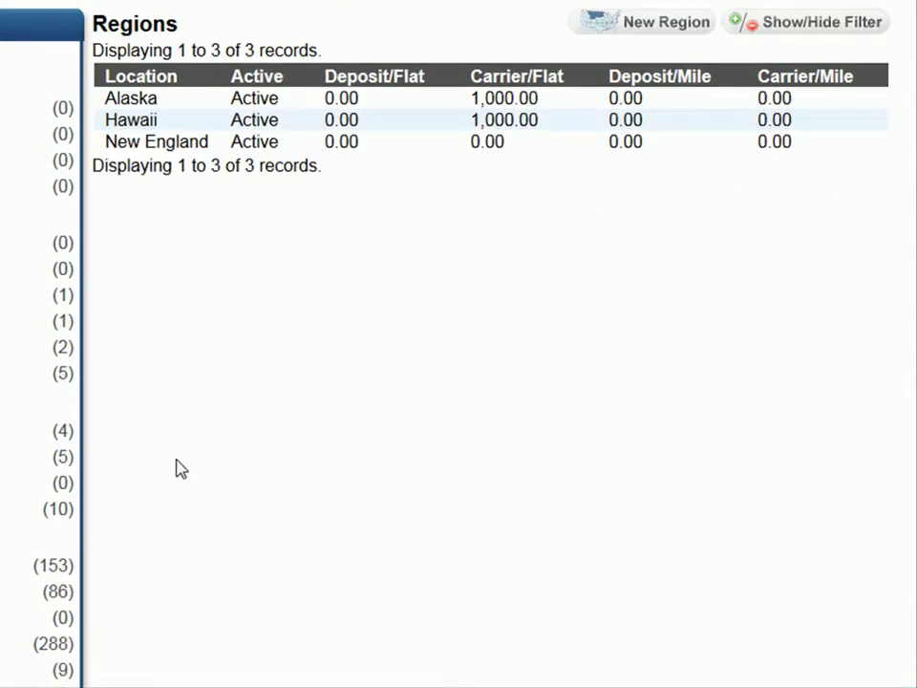
Add an active Black out States region, both directions, 200.00 carrier flat fee, and save
left_click(650, 24)
left_click(632, 106)
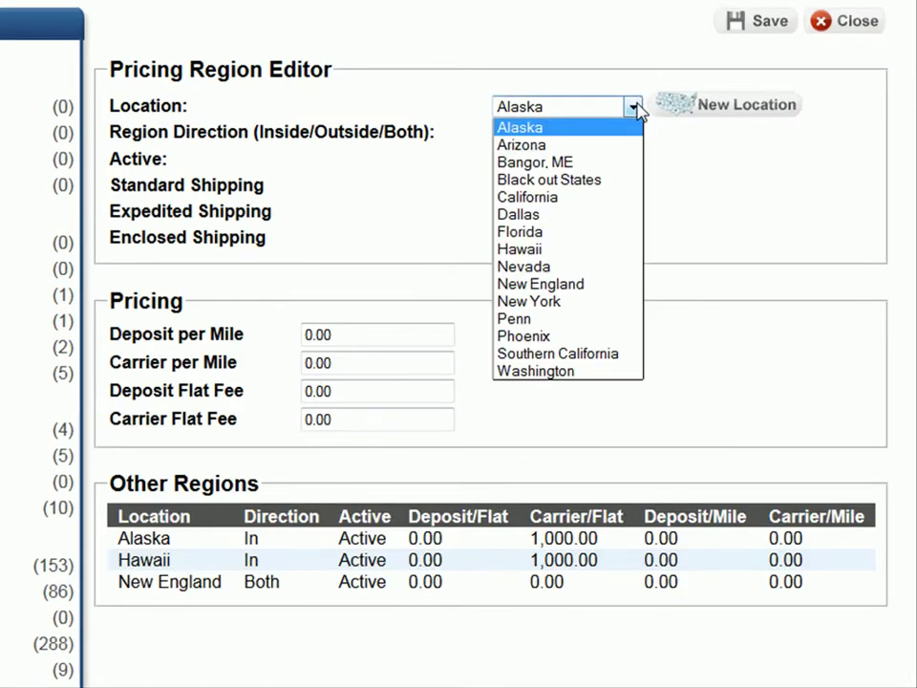
left_click(615, 181)
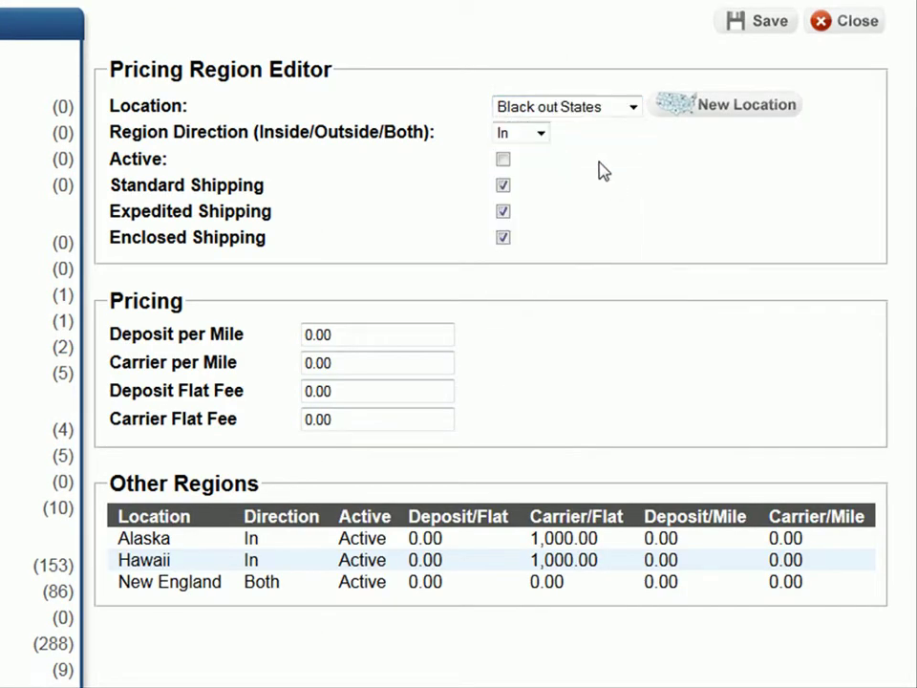
left_click(543, 135)
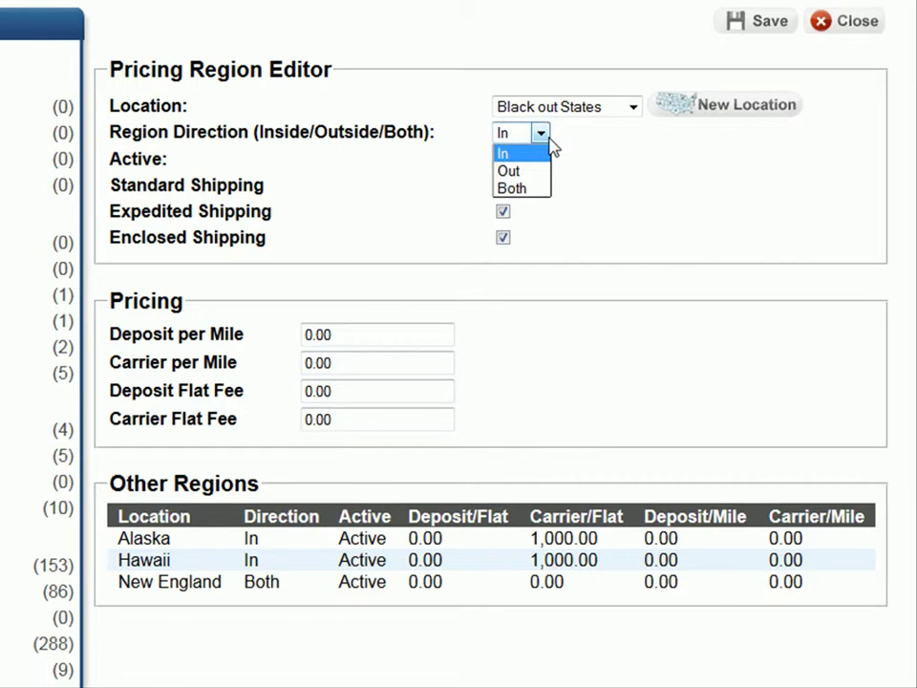
left_click(531, 190)
left_click(504, 160)
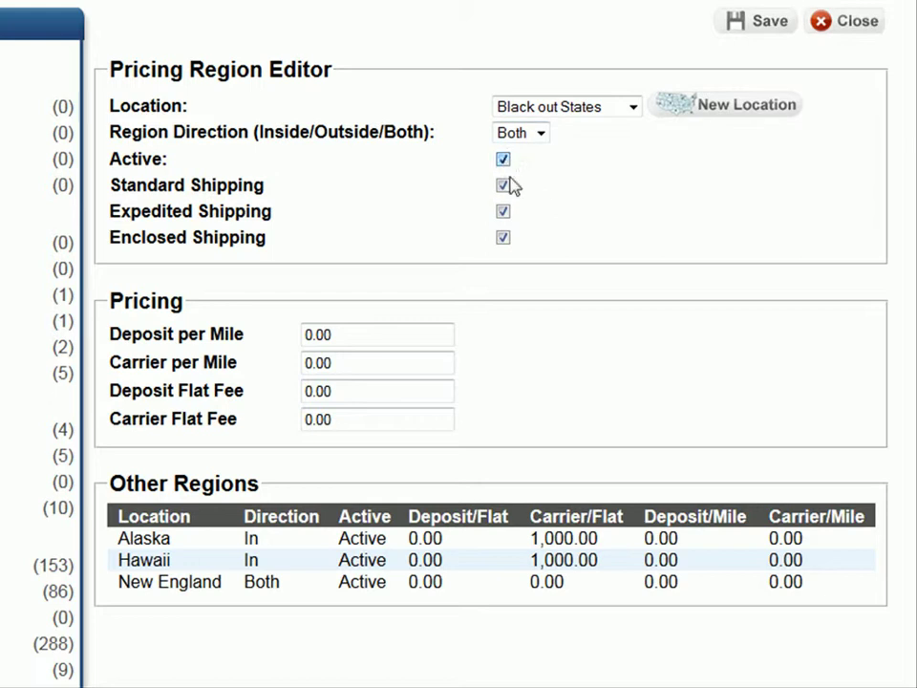
left_click_drag(325, 420, 251, 392)
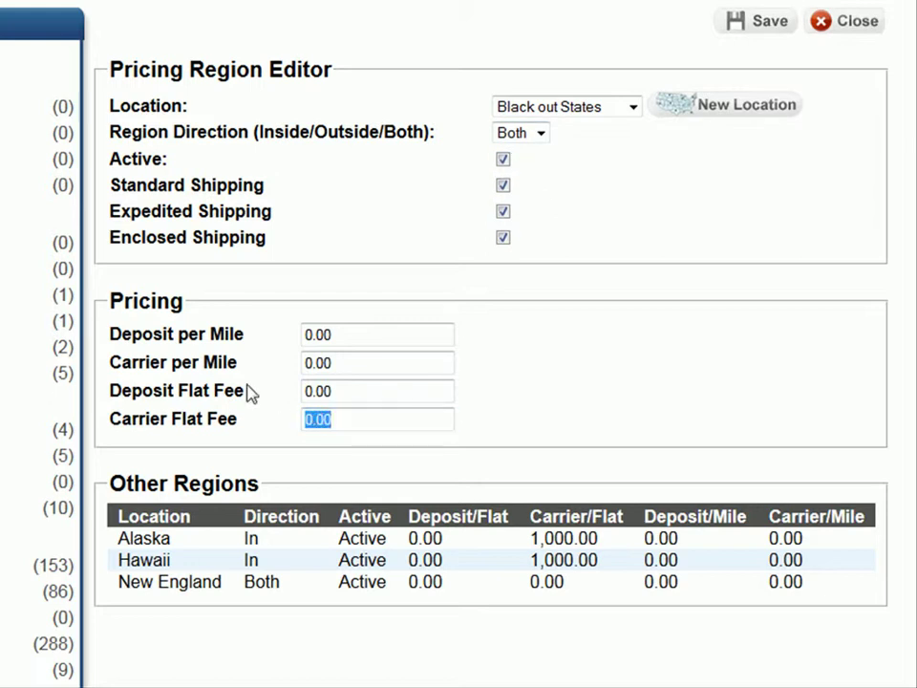
type("200.00")
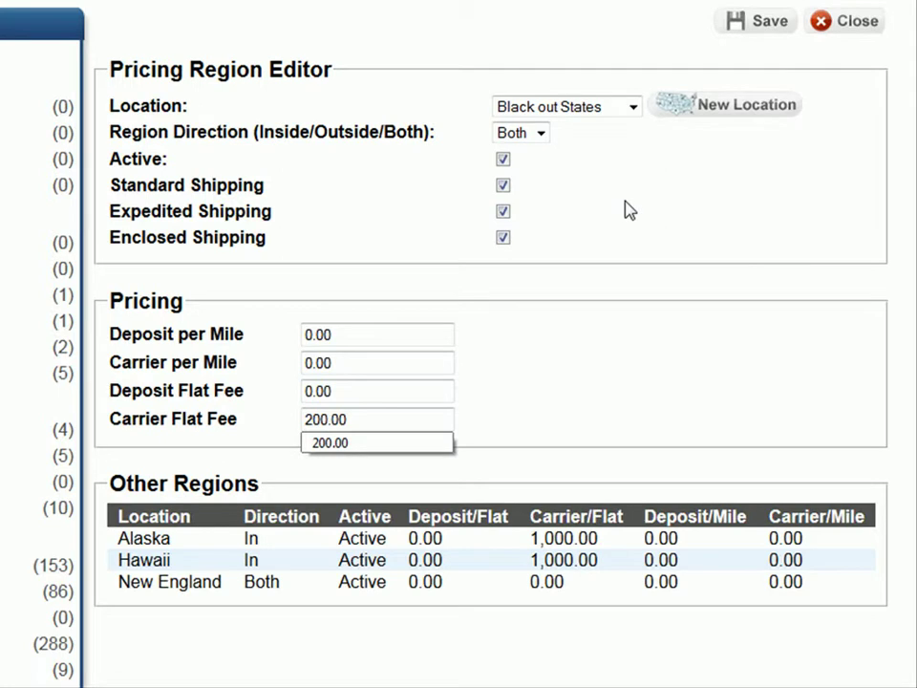
left_click(755, 23)
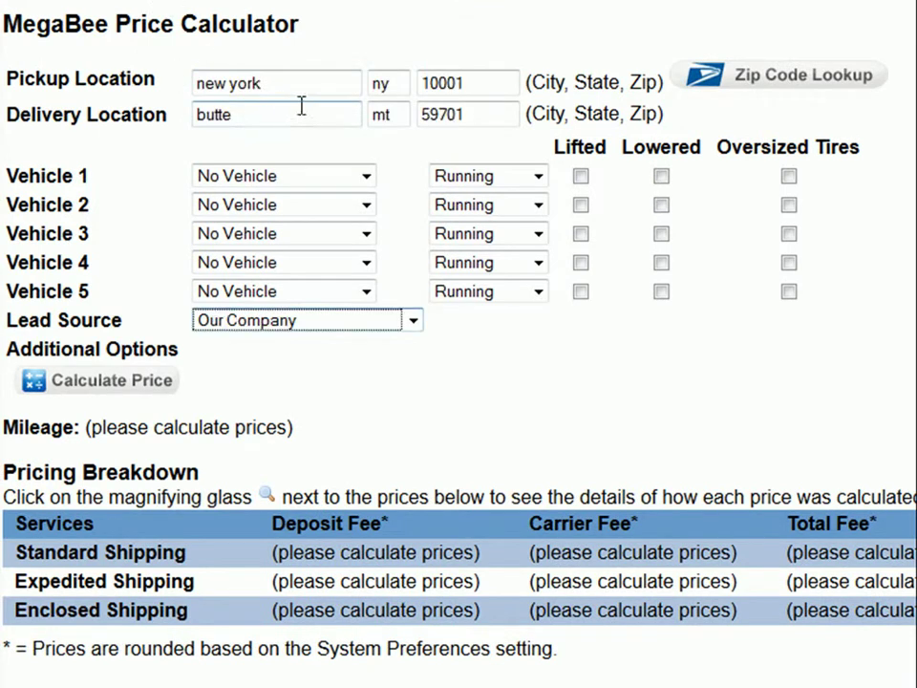
Quote a medium car New York to Butte and inspect the Standard Shipping carrier fee breakdown
left_click(367, 178)
left_click(282, 237)
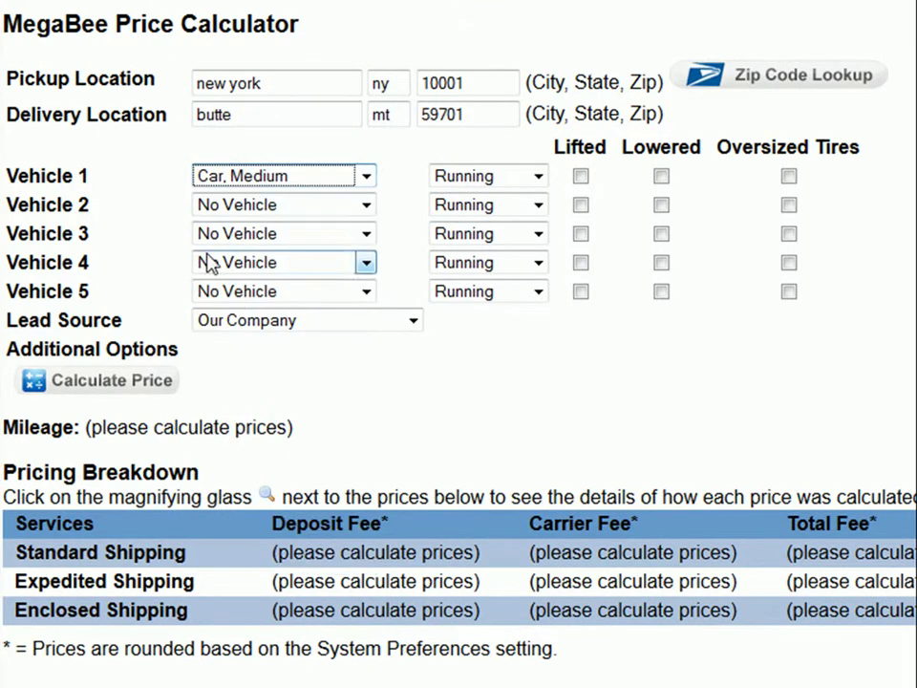
left_click(158, 387)
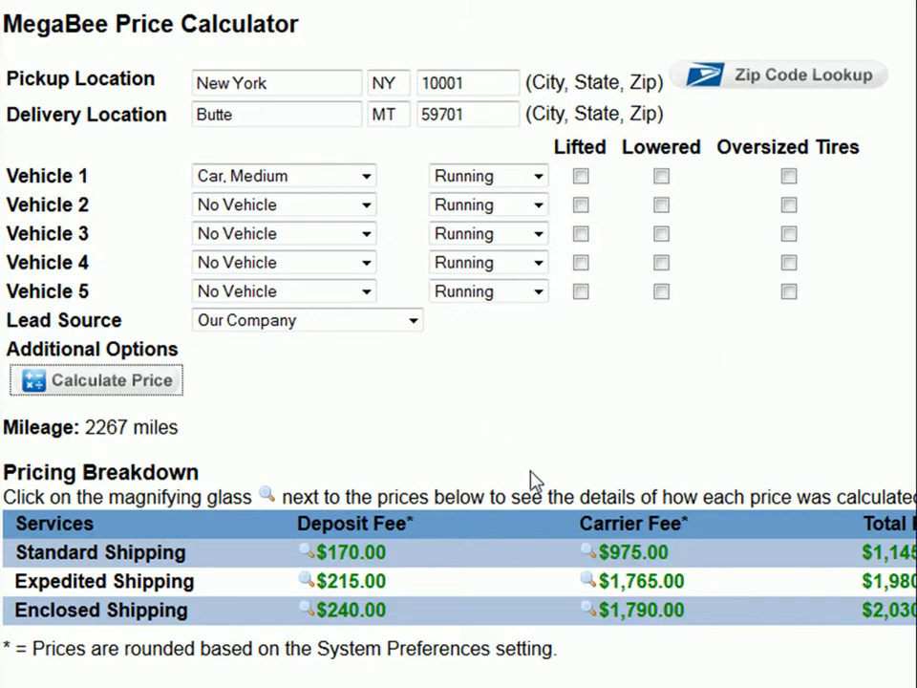
left_click(586, 554)
scroll(459, 344, "down", 6)
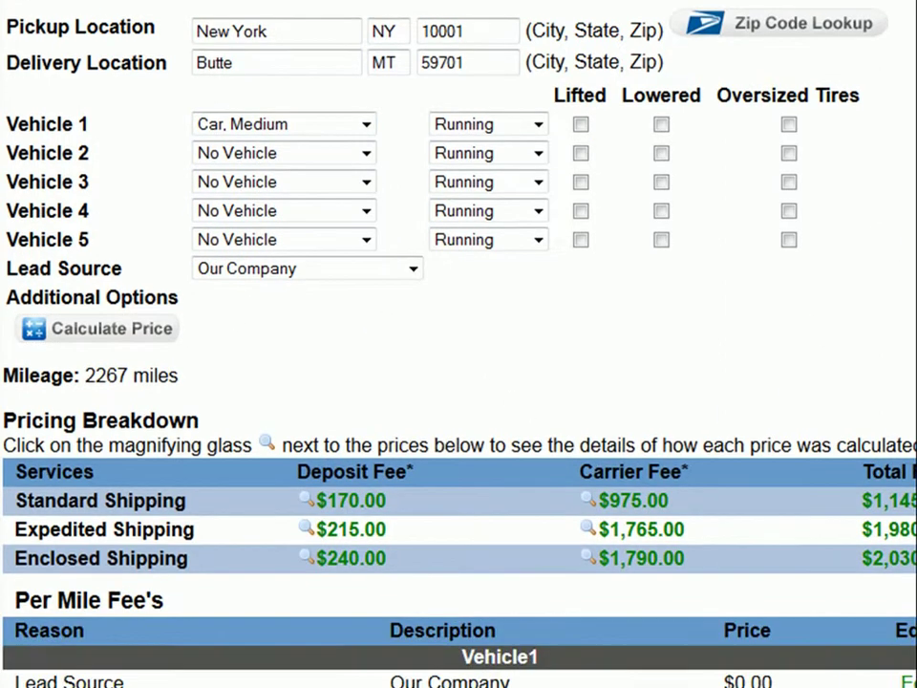
scroll(459, 344, "down", 1)
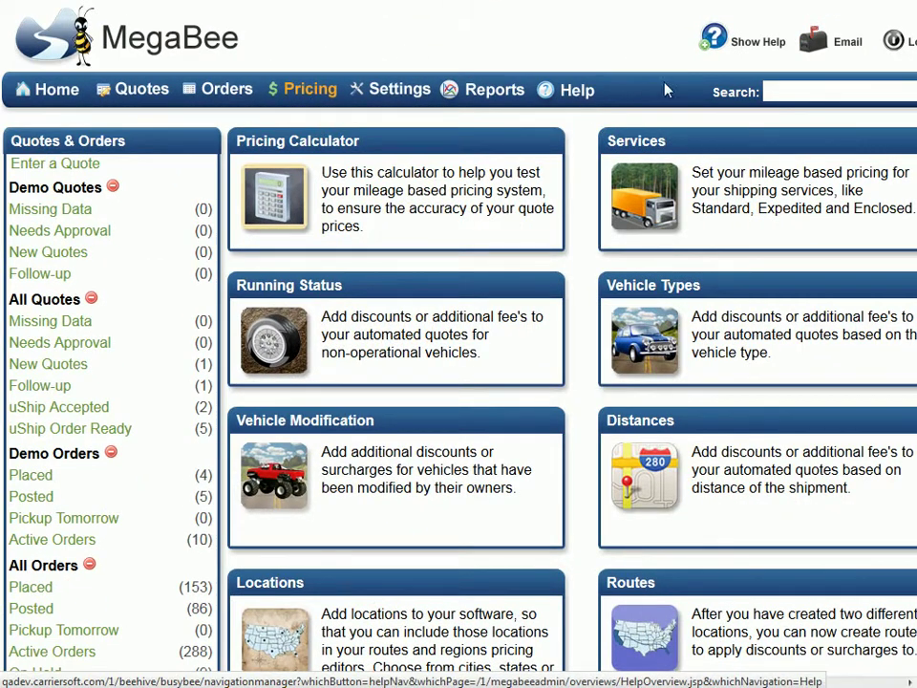
Scroll the Pricing page and open the Additional Options list
scroll(458, 344, "down", 5)
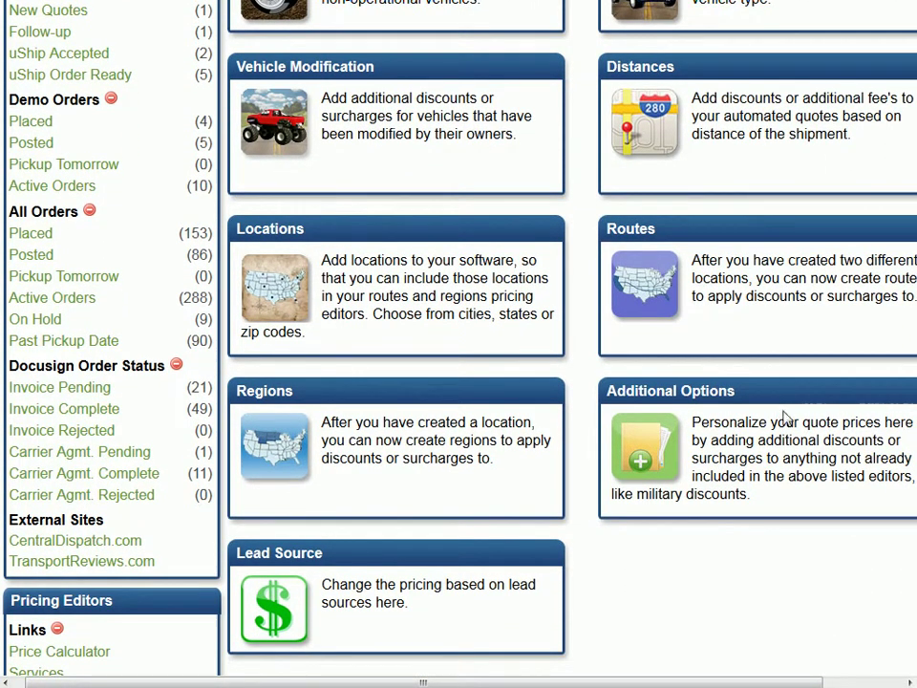
left_click(681, 400)
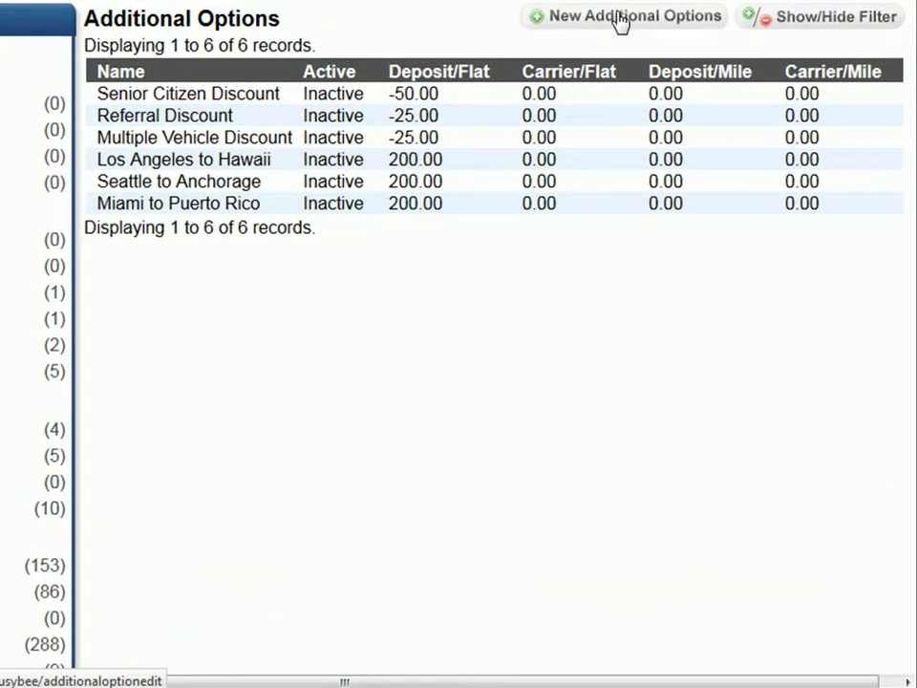
Add an active Military Discount option with a -25.00 deposit flat fee and save it
left_click(619, 17)
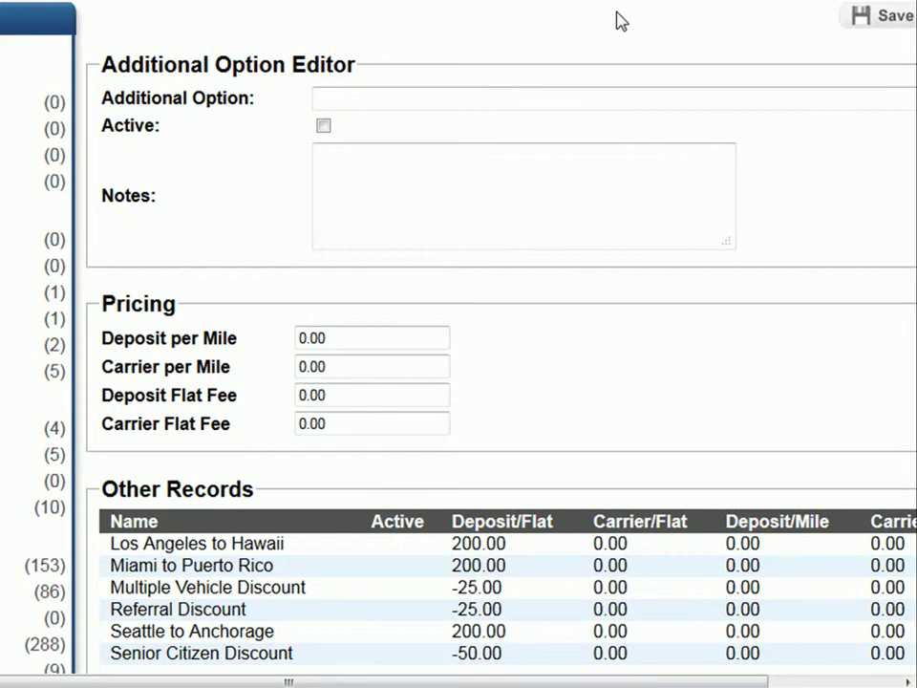
left_click(596, 96)
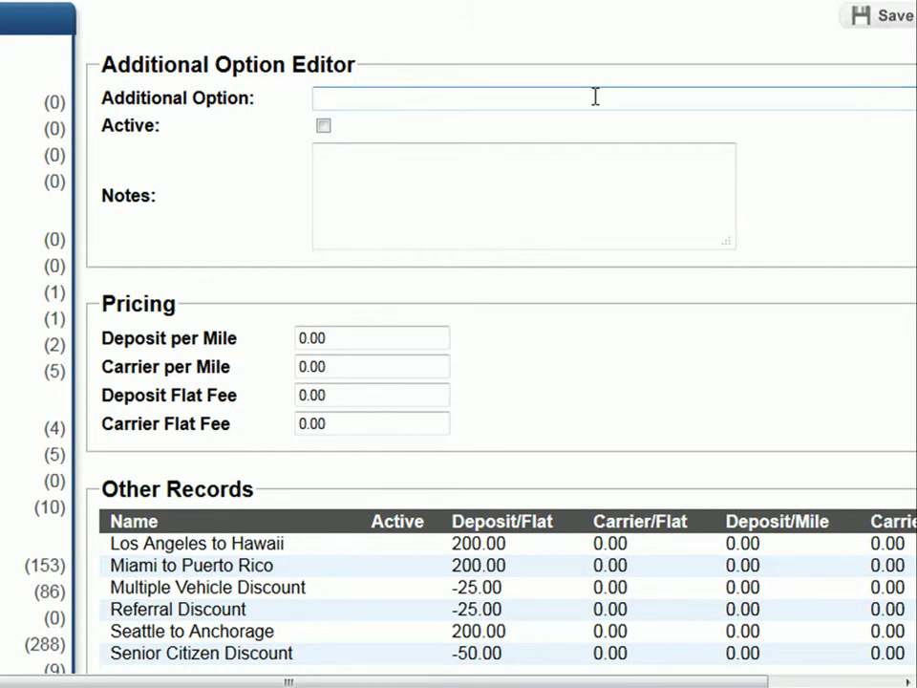
type("mil")
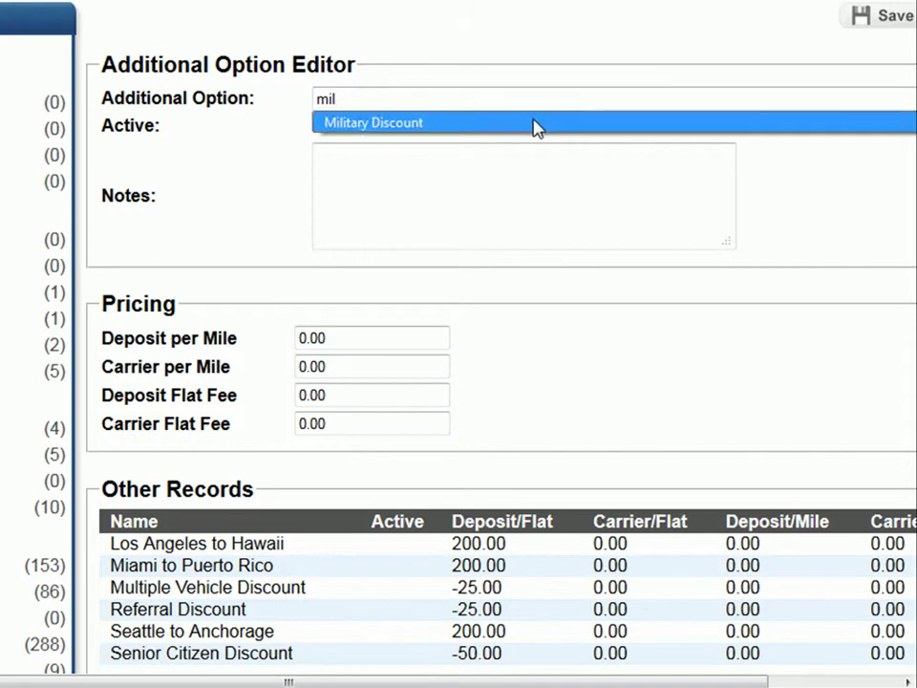
left_click(535, 125)
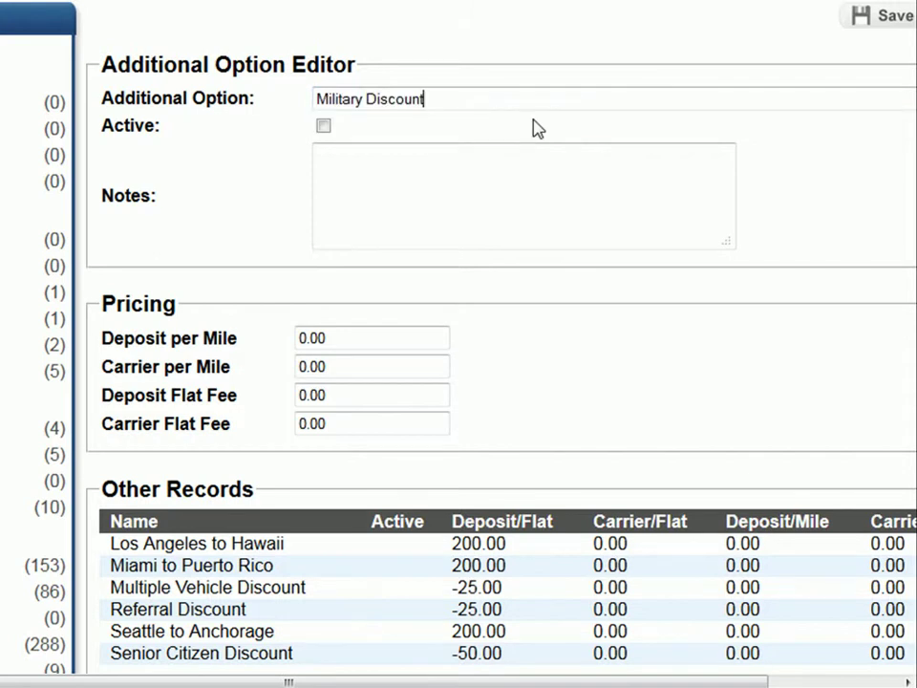
left_click(324, 126)
left_click_drag(328, 394, 292, 394)
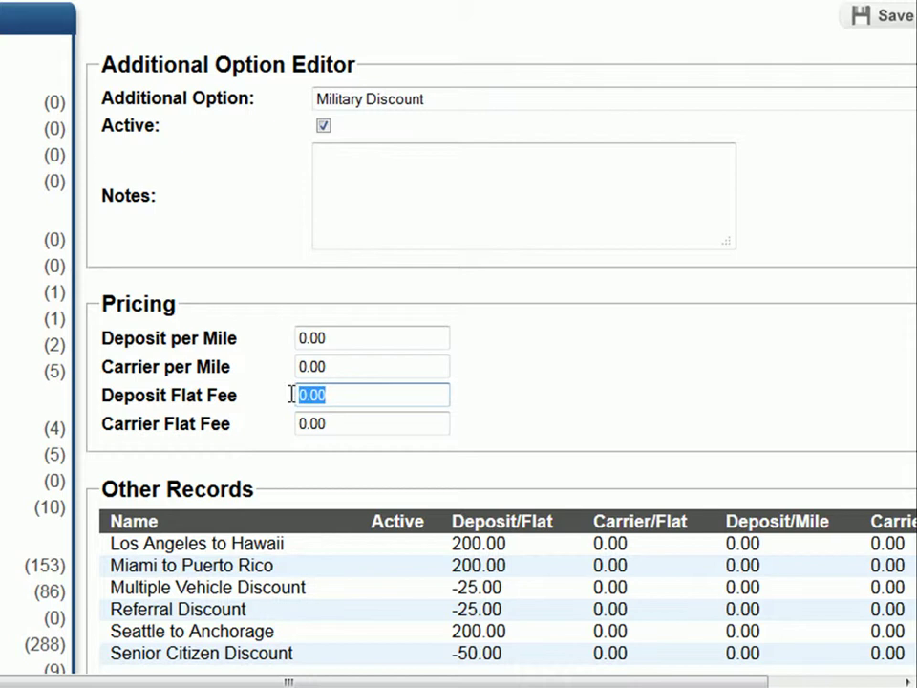
type("-")
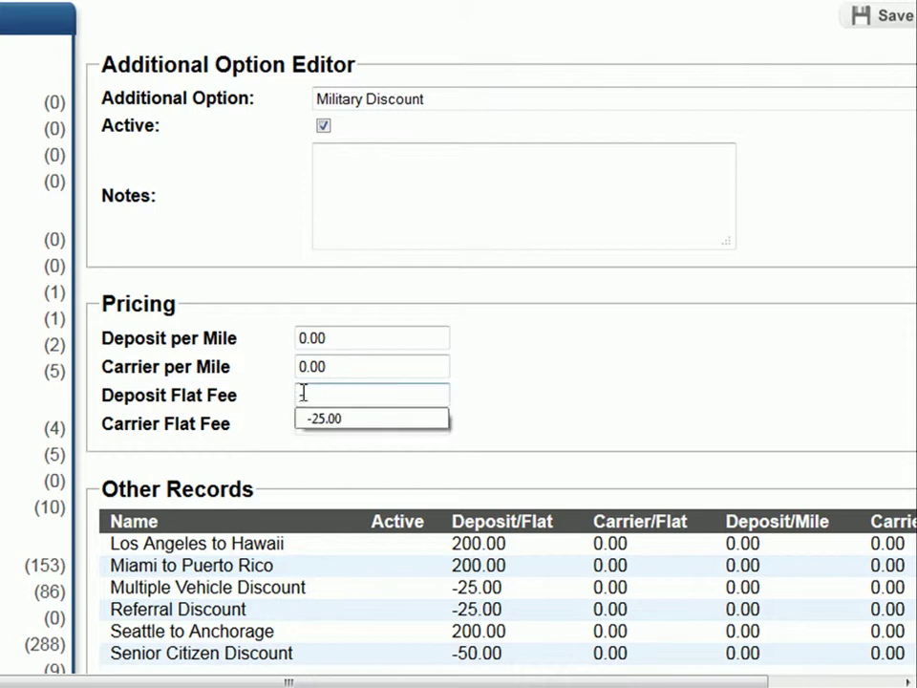
left_click(328, 420)
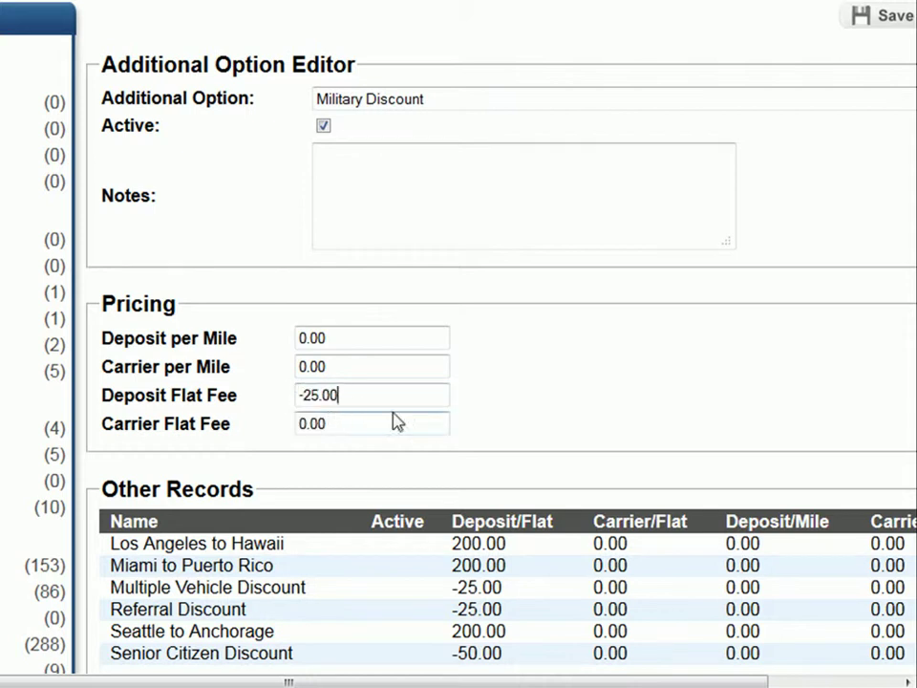
left_click(879, 24)
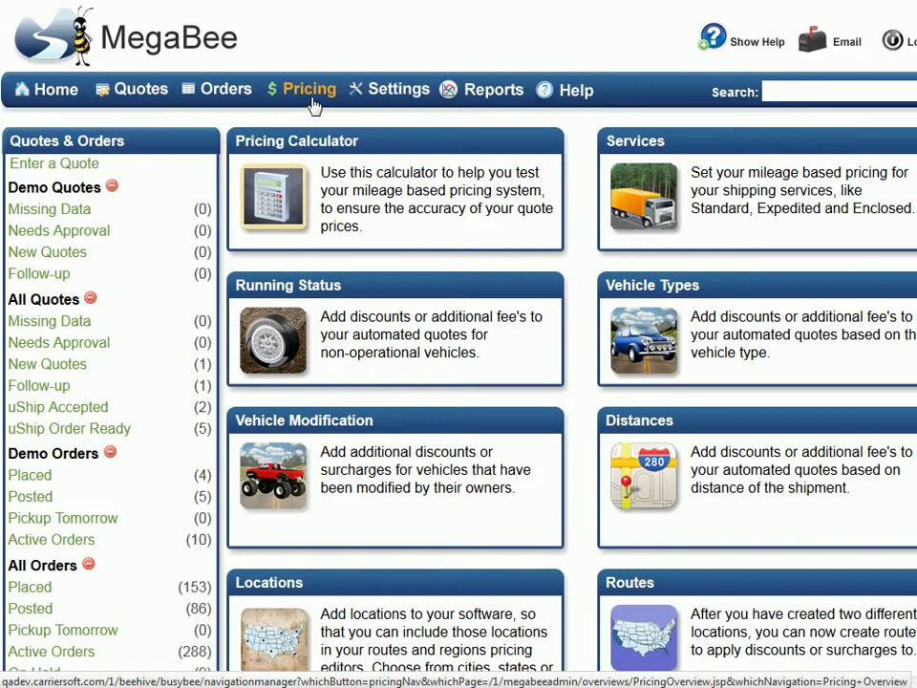
Save a 40.00 carrier flat fee for lifted SUVs and trucks under Vehicle Modification
left_click(345, 434)
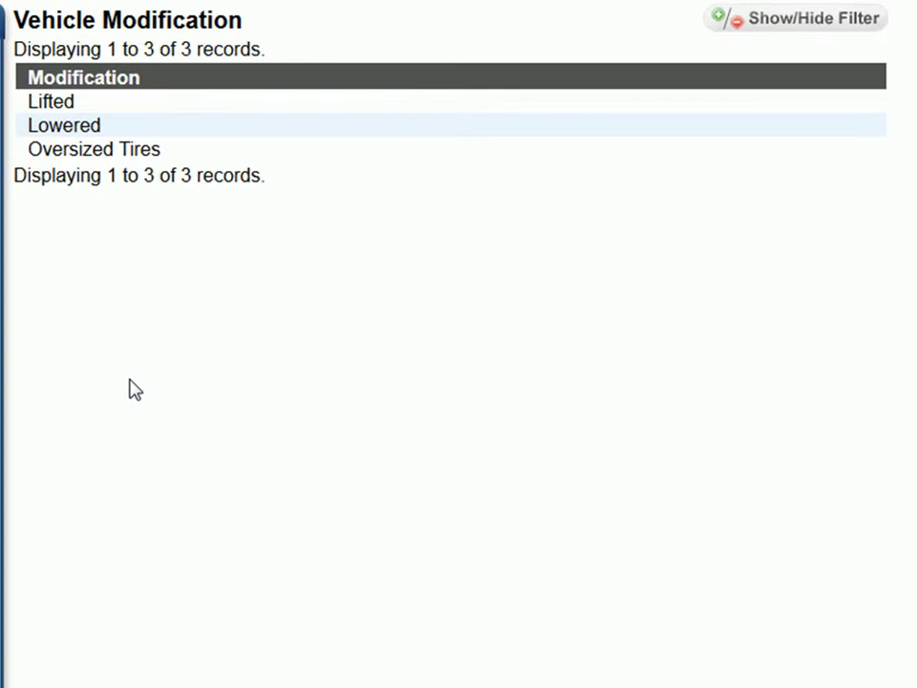
left_click(39, 102)
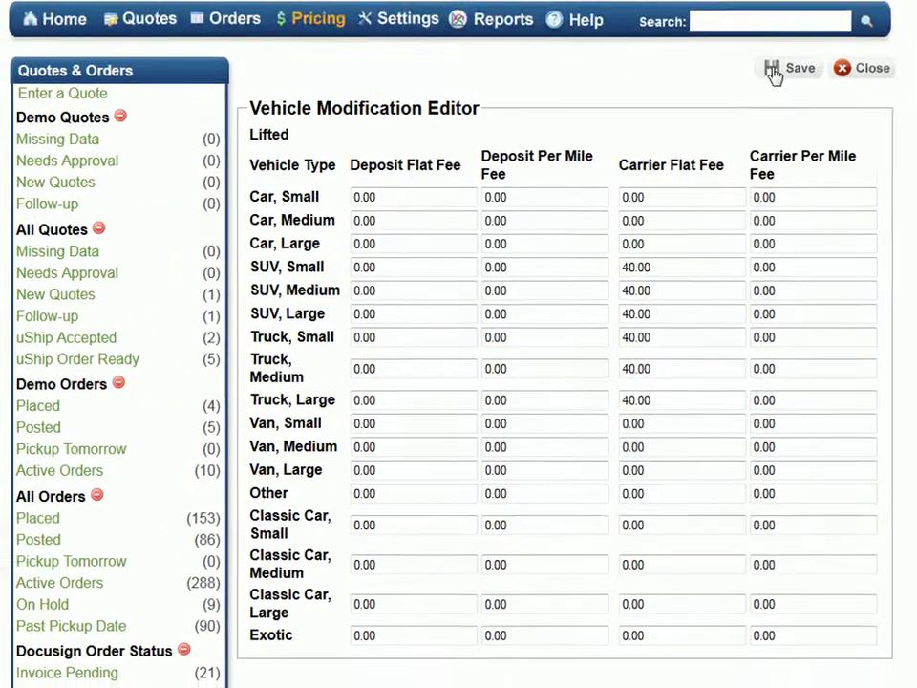
left_click(773, 75)
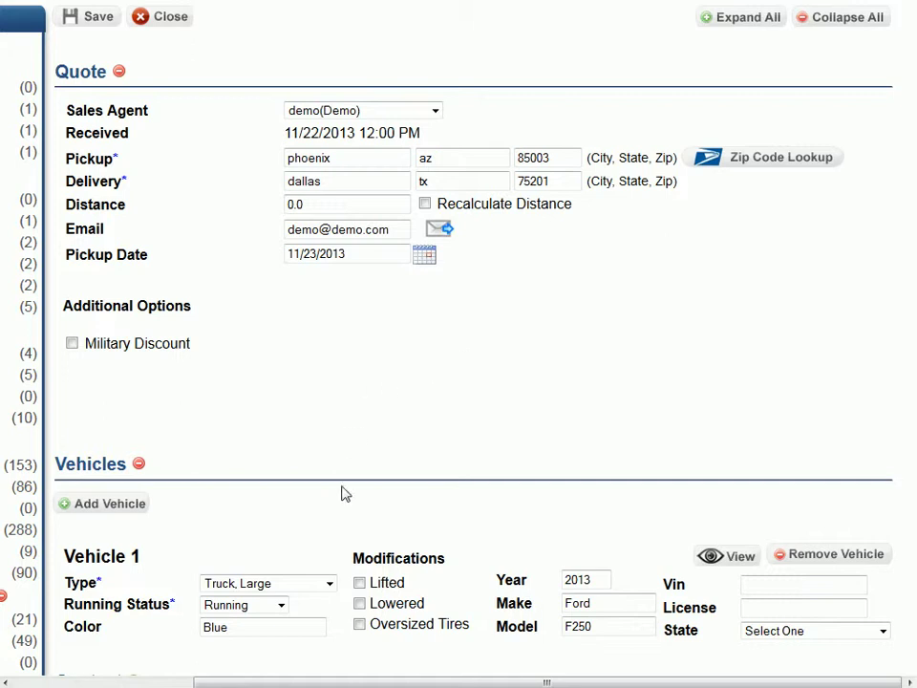
Mark Vehicle 1 in the Phoenix-to-Dallas quote as lifted and save the quote
left_click(359, 582)
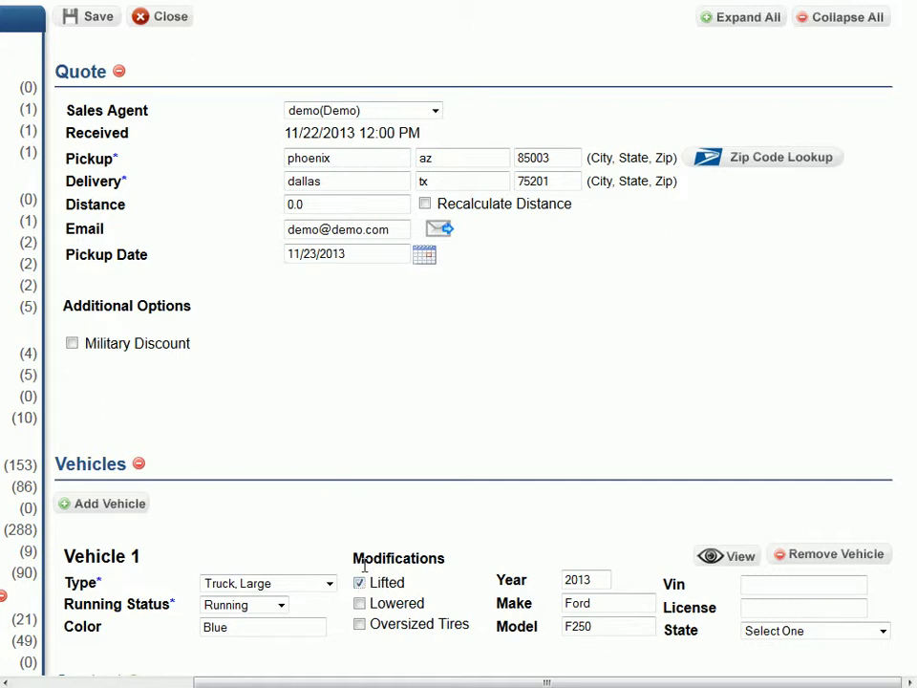
left_click(100, 21)
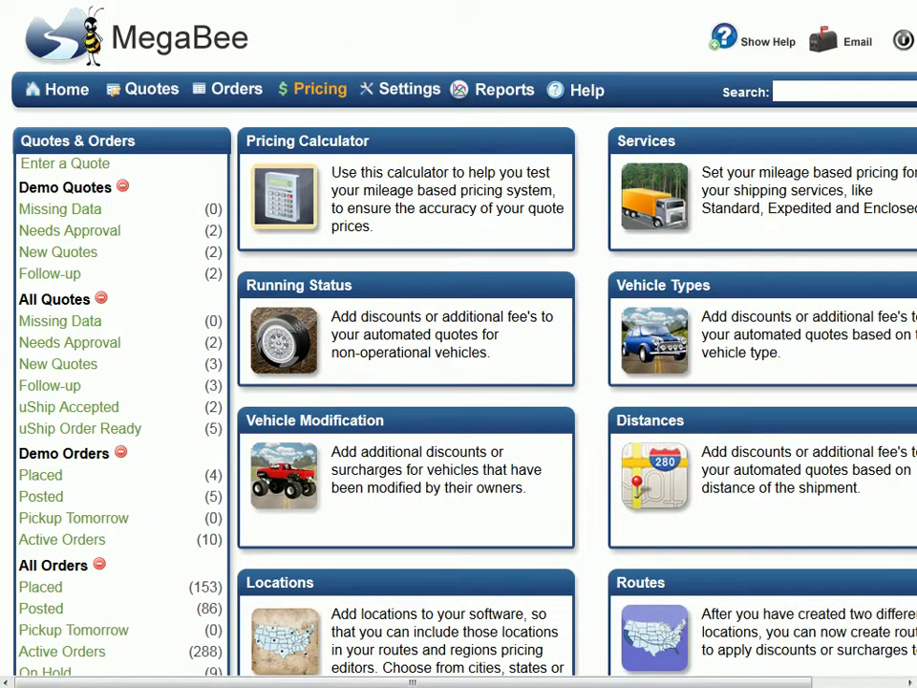
Give the Our Company lead source a 25.00 broker flat fee and save it
scroll(895, 145, "down", 3)
scroll(458, 344, "down", 2)
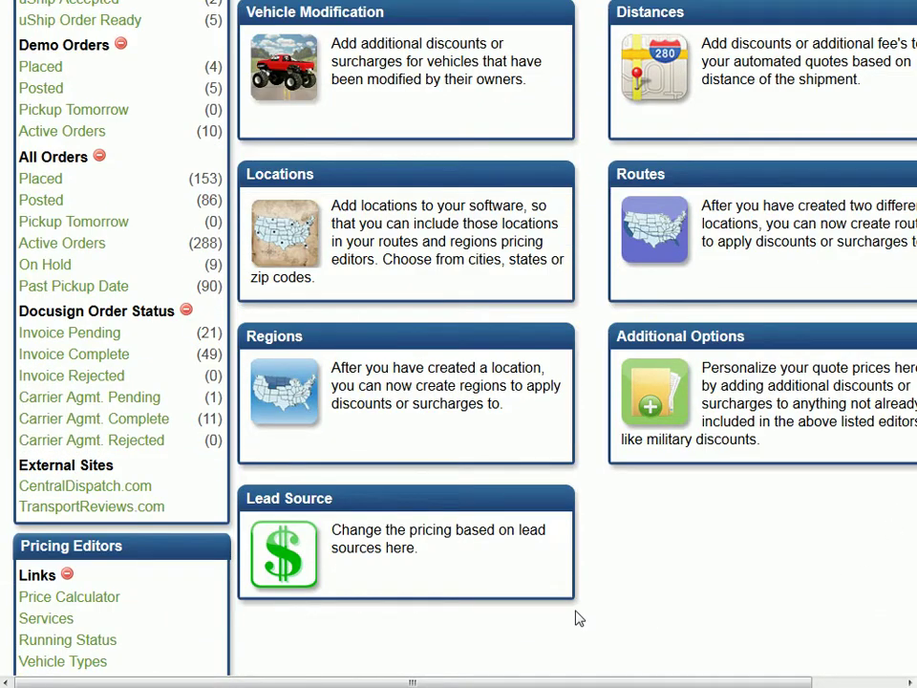
left_click(283, 512)
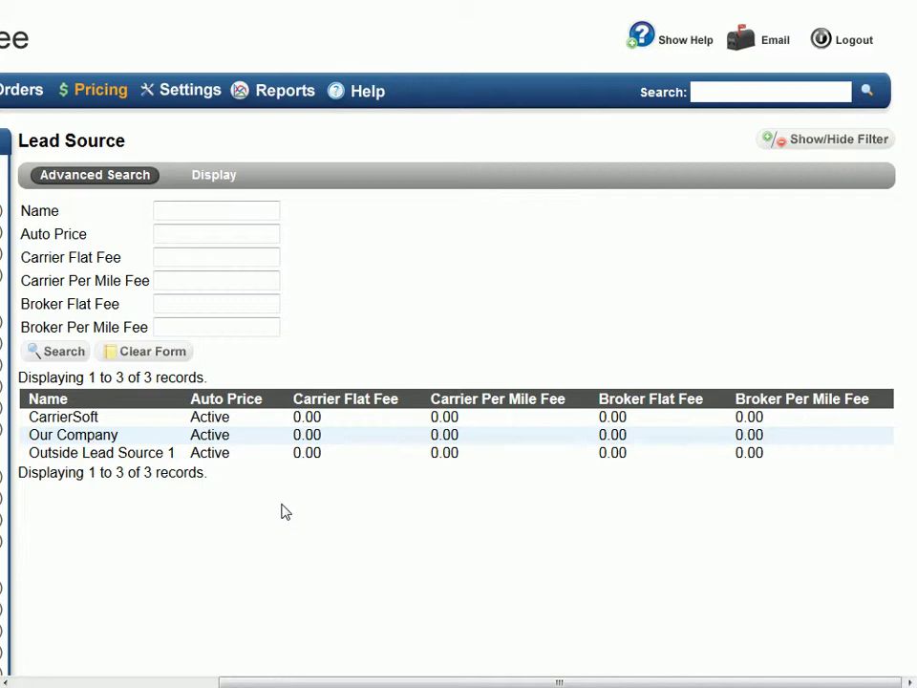
left_click(121, 434)
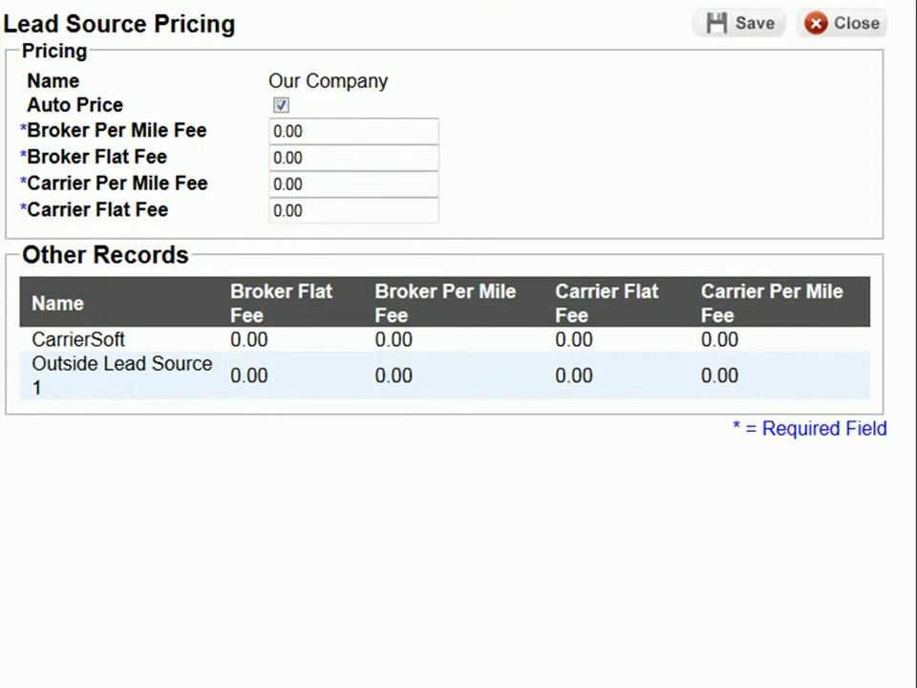
left_click(303, 156)
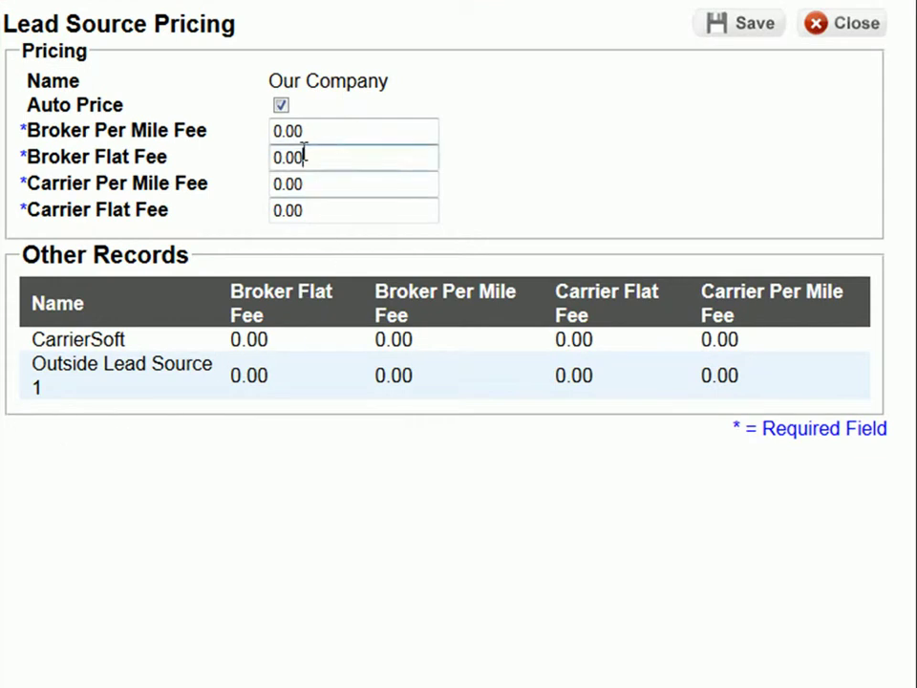
type("25.00")
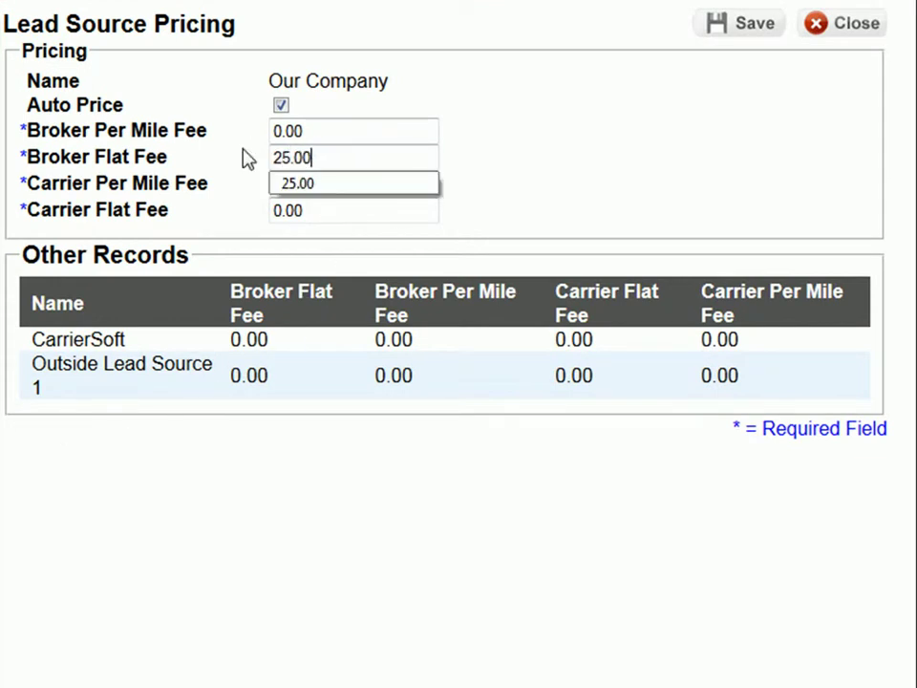
left_click(746, 26)
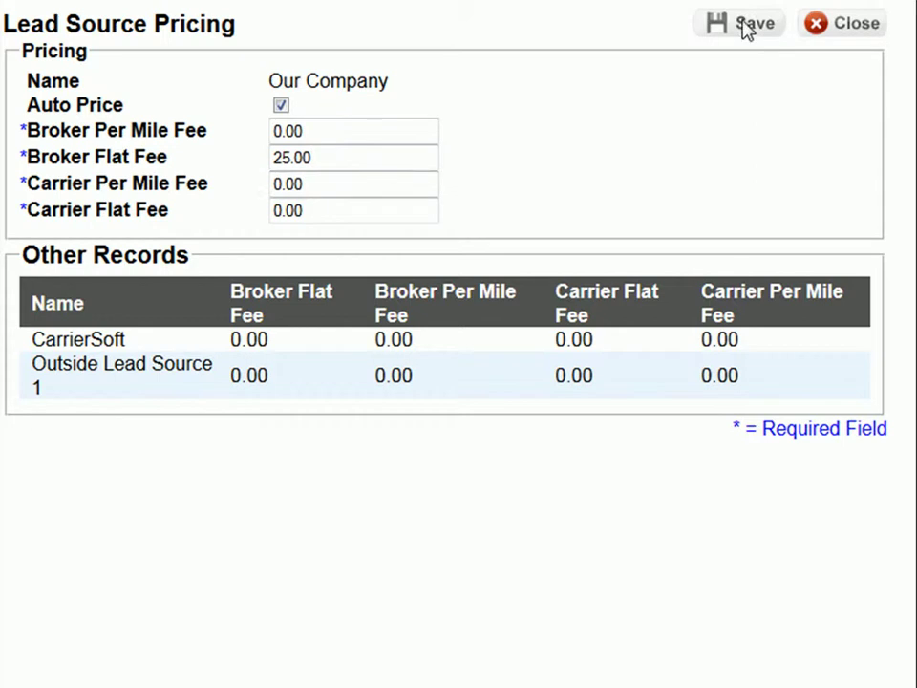